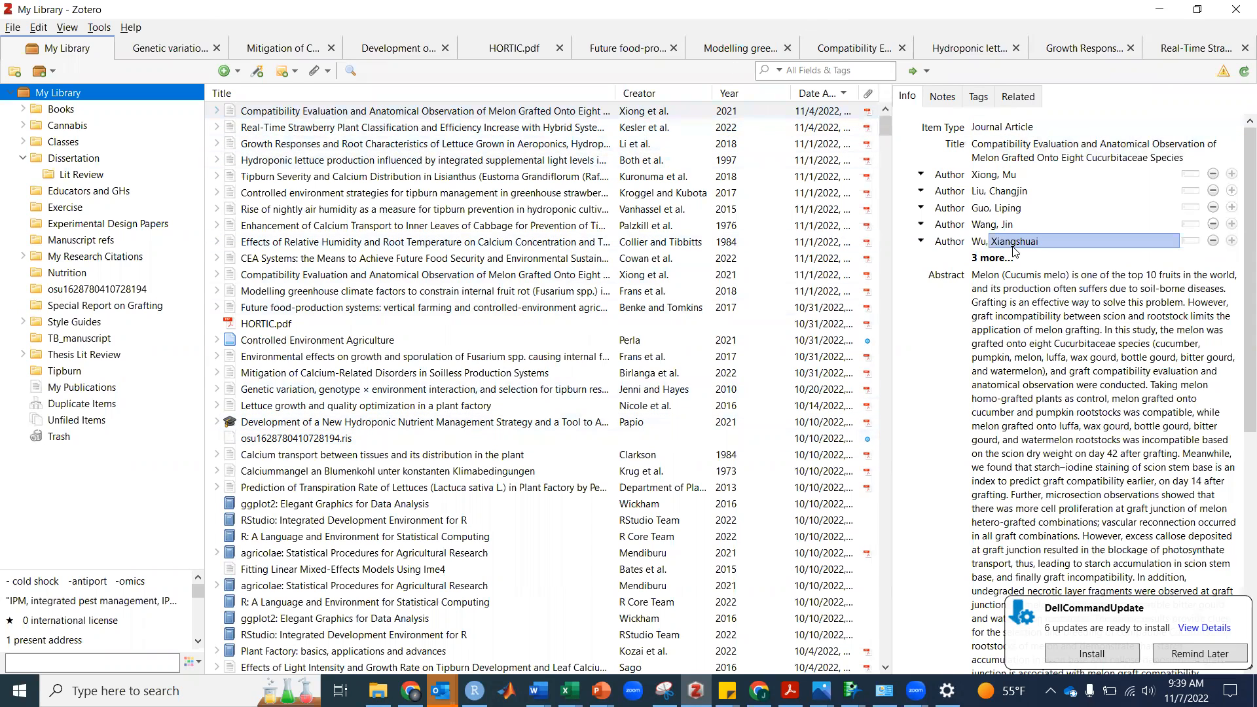
Step: Examine the bibliographic details of the melon grafting compatibility article and postpone the Dell update reminder
{"action": "scroll", "coordinate": [1016, 292], "scroll_direction": "down", "scroll_amount": 6}
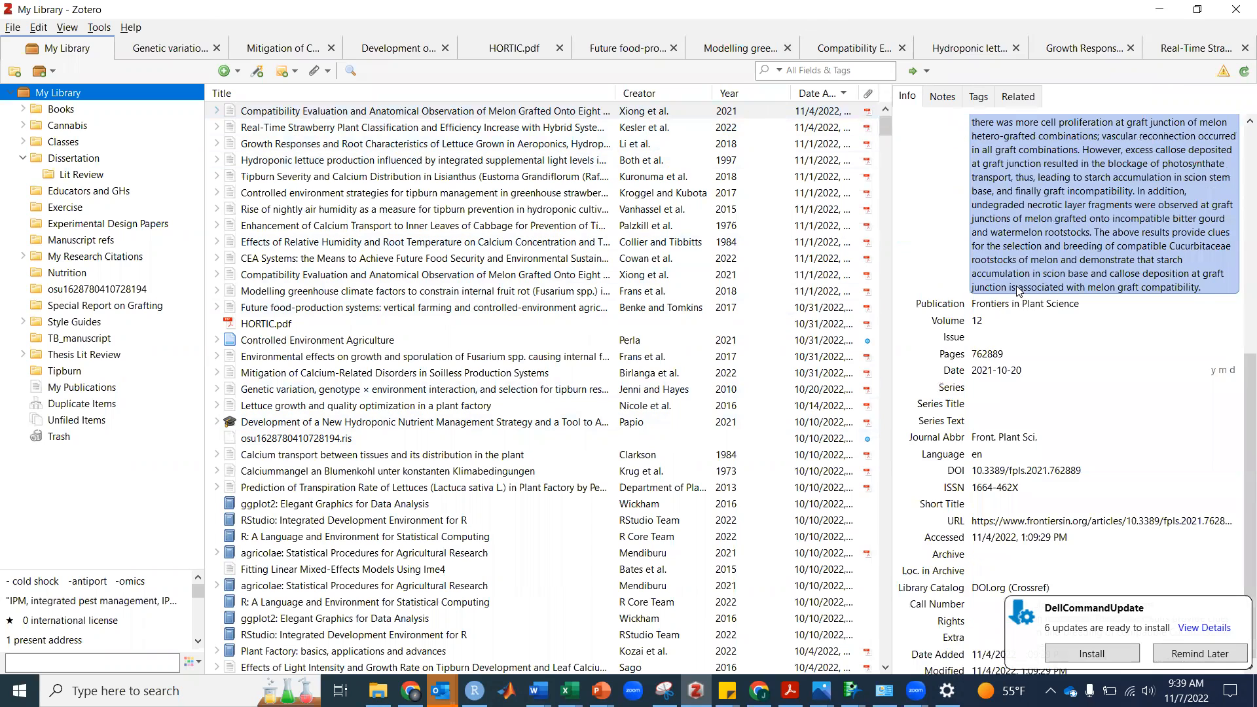
{"action": "scroll", "coordinate": [1018, 292], "scroll_direction": "up", "scroll_amount": 6}
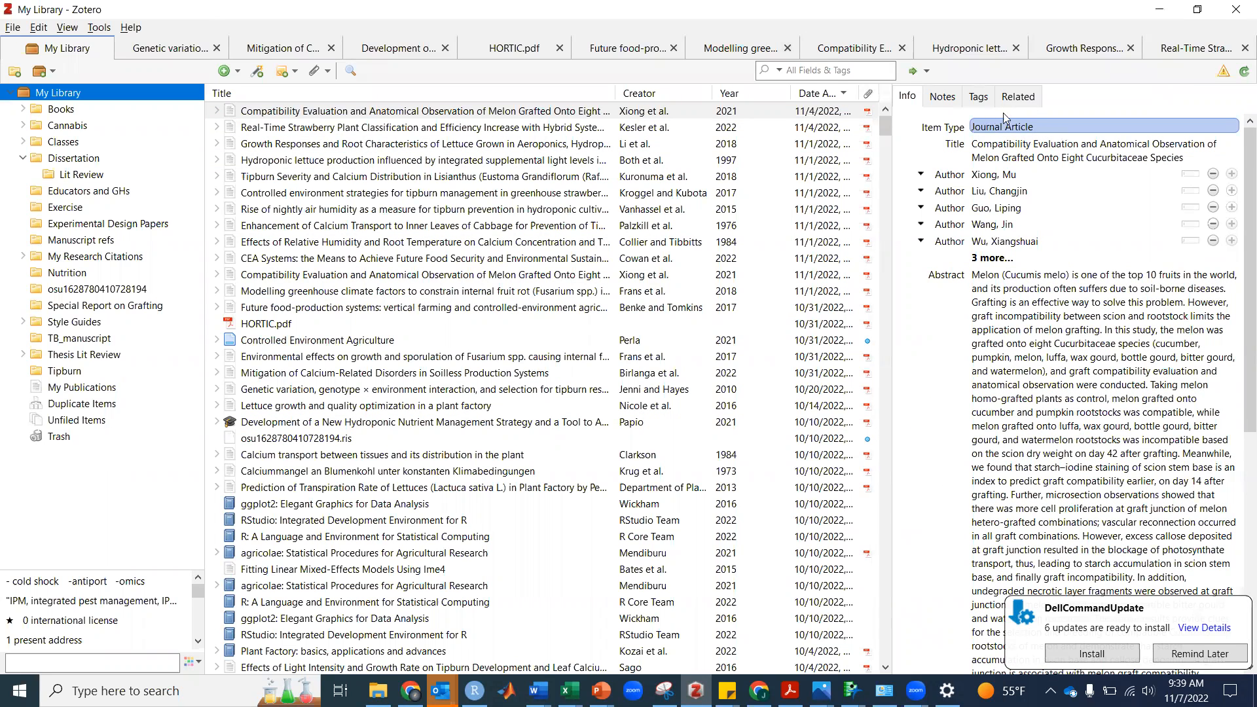
{"action": "left_click", "coordinate": [1027, 175]}
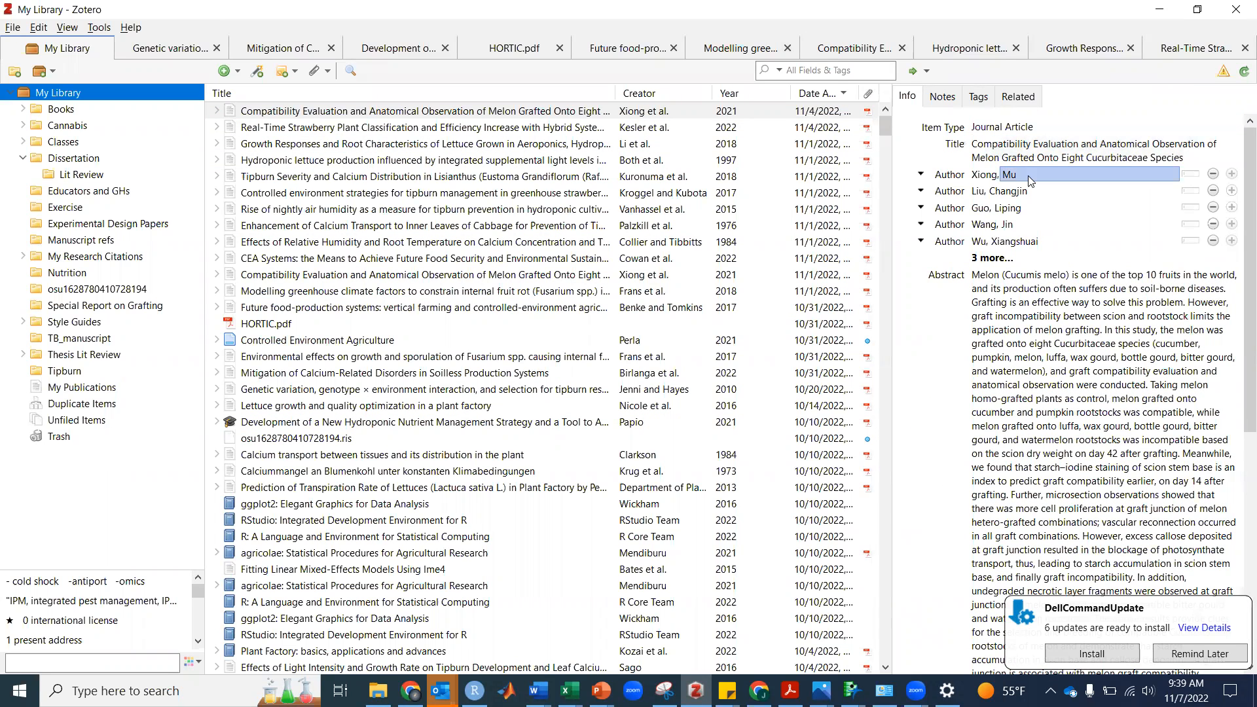
{"action": "key", "text": "Tab"}
{"action": "key", "text": "Tab"}
{"action": "key", "text": "Tab"}
{"action": "key", "text": "Tab"}
{"action": "key", "text": "Tab"}
{"action": "key", "text": "Tab"}
{"action": "key", "text": "Tab"}
{"action": "key", "text": "Tab"}
{"action": "key", "text": "Tab"}
{"action": "scroll", "coordinate": [1013, 334], "scroll_direction": "down", "scroll_amount": 6}
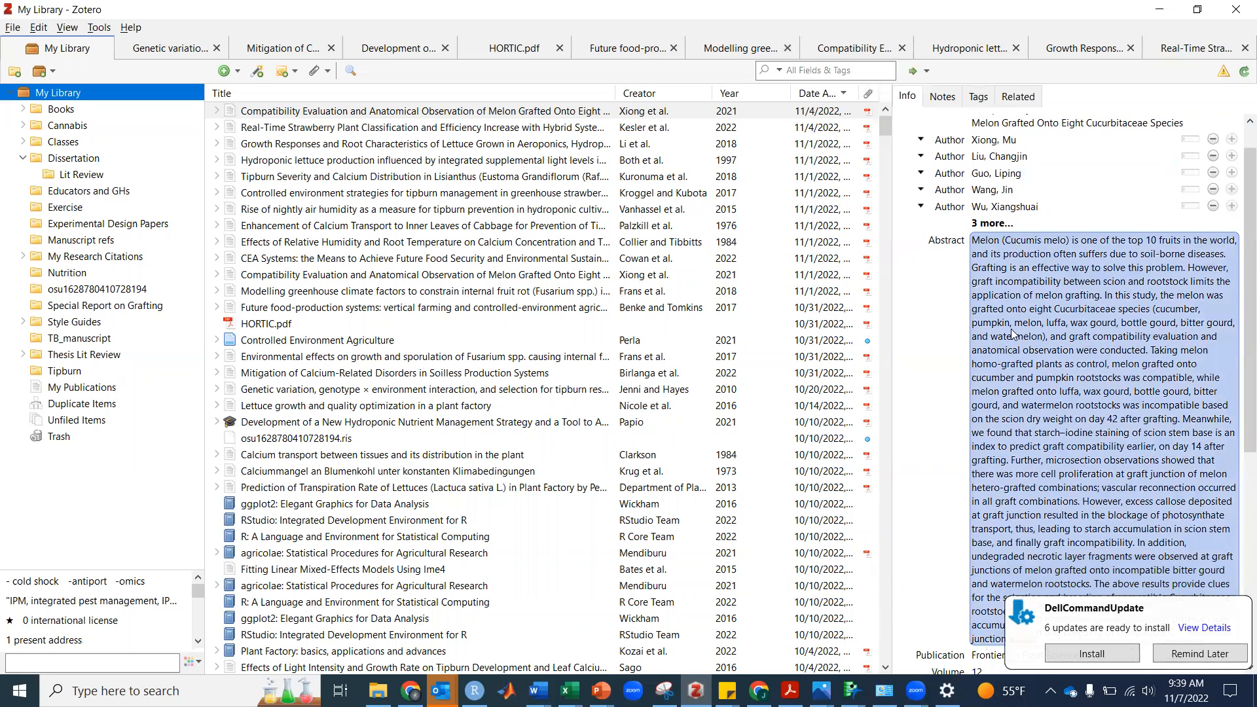
{"action": "key", "text": "Tab"}
{"action": "key", "text": "Tab"}
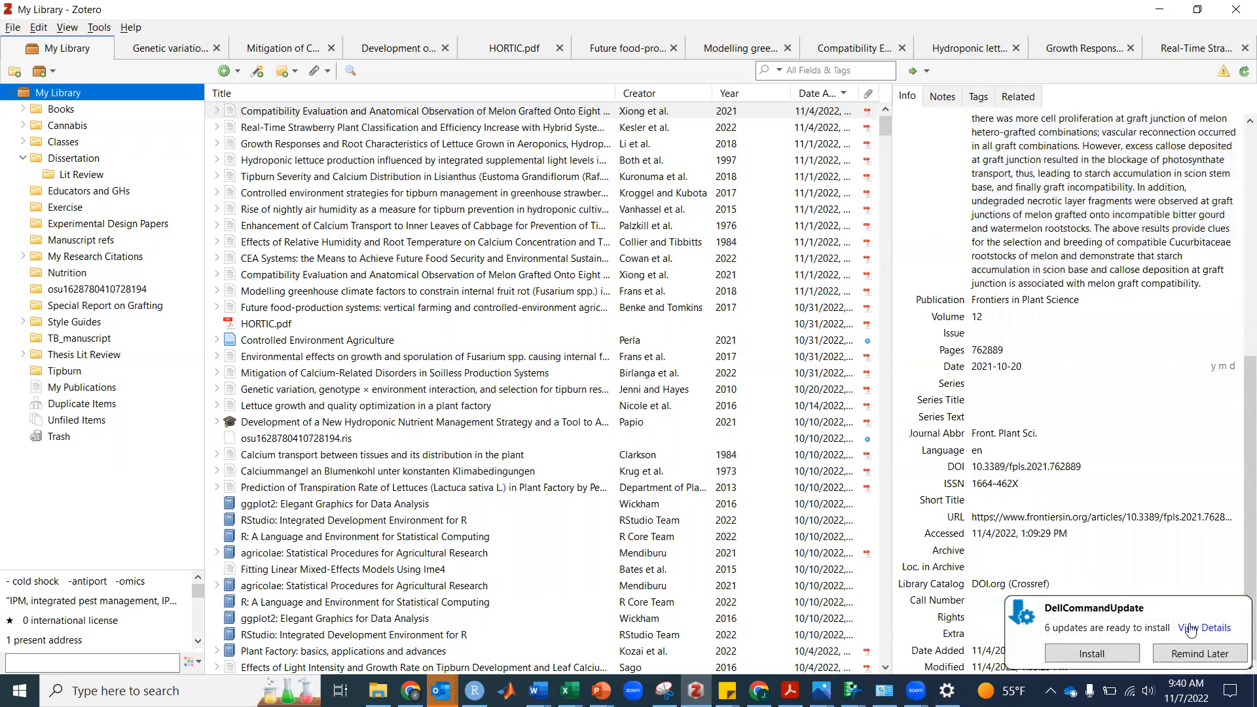
{"action": "left_click", "coordinate": [1195, 655]}
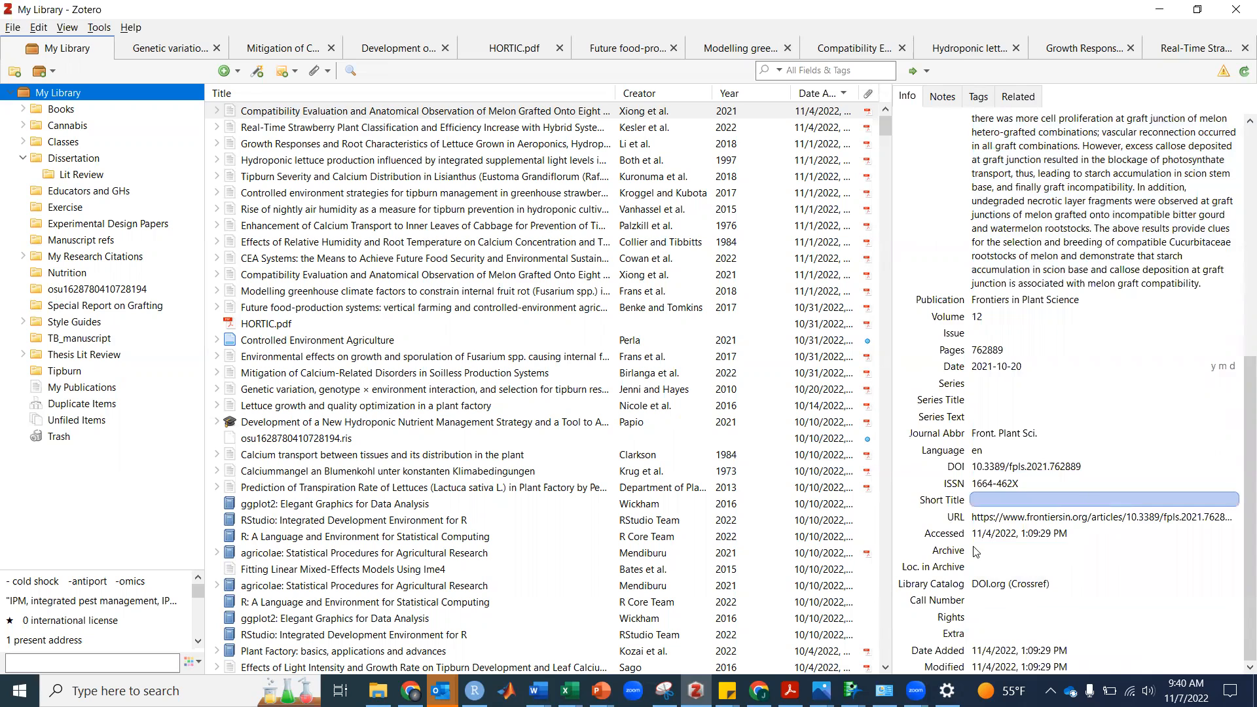
{"action": "scroll", "coordinate": [973, 552], "scroll_direction": "up", "scroll_amount": 10}
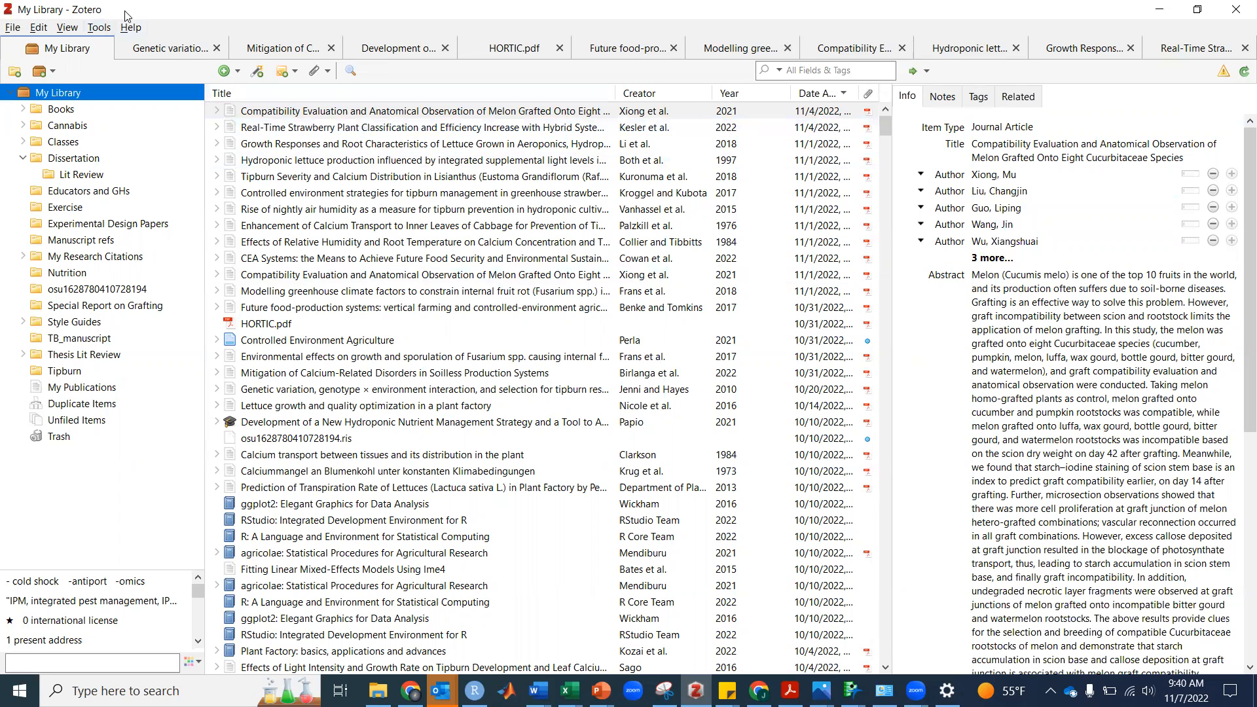
Step: Open the article "Controlled environment strategies for tipburn management in greenhouse strawberry production" from the library and look through its first pages
{"action": "left_click", "coordinate": [172, 50]}
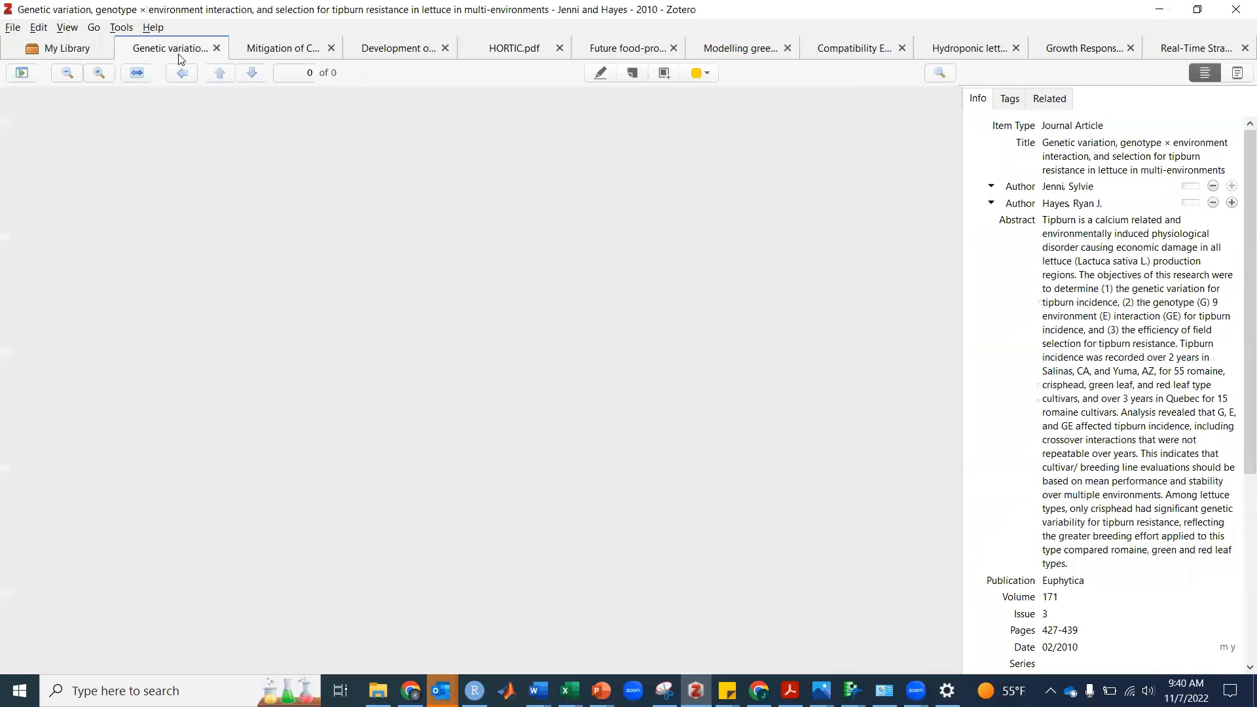
{"action": "left_click", "coordinate": [81, 54]}
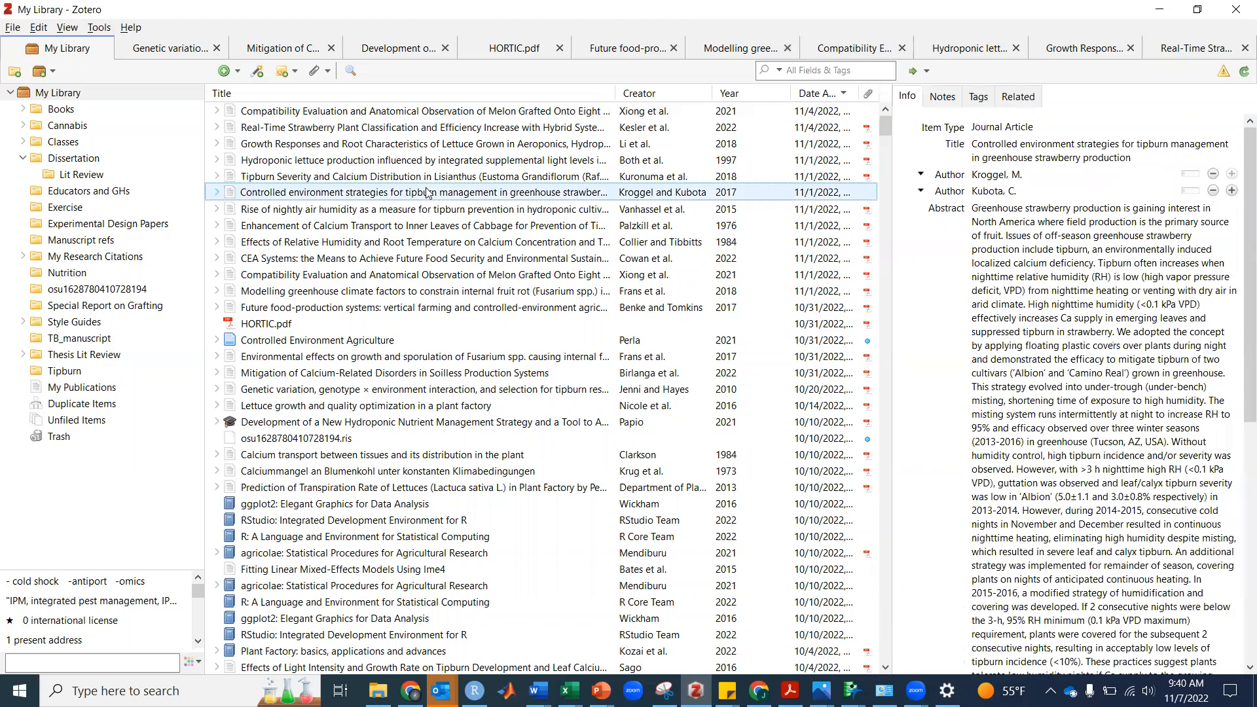
{"action": "double_click", "coordinate": [425, 187]}
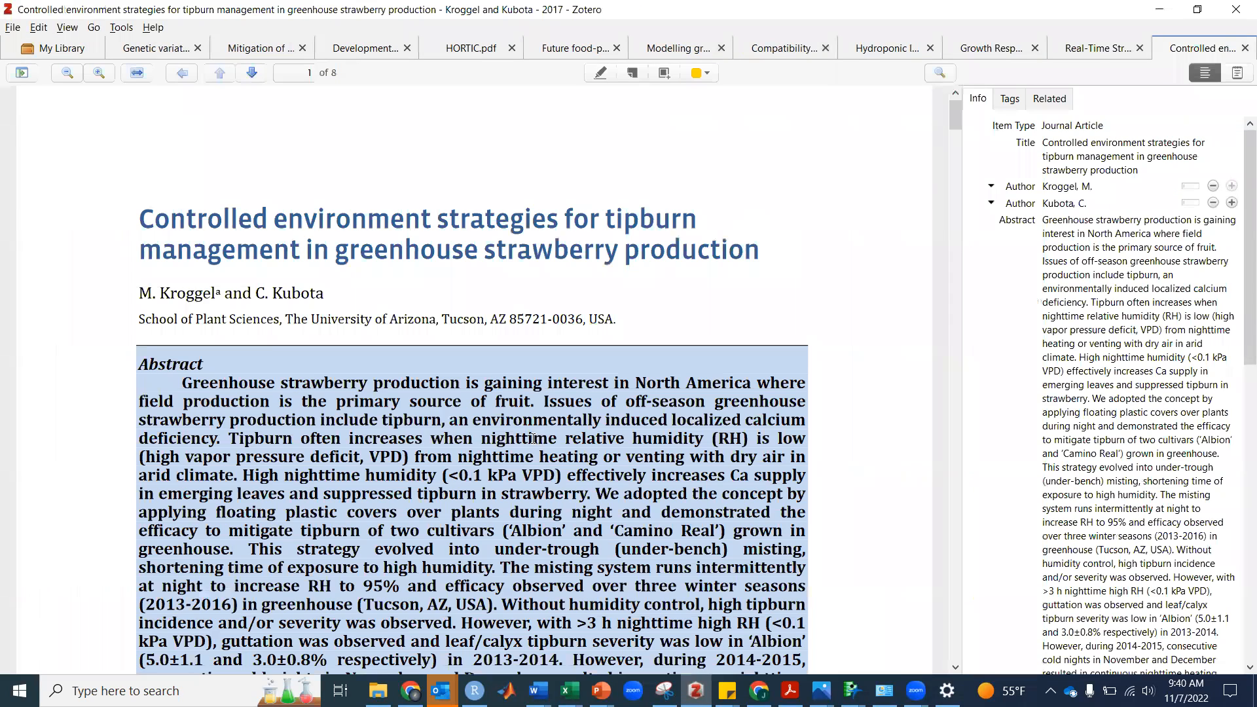
{"action": "scroll", "coordinate": [532, 438], "scroll_direction": "down", "scroll_amount": 10}
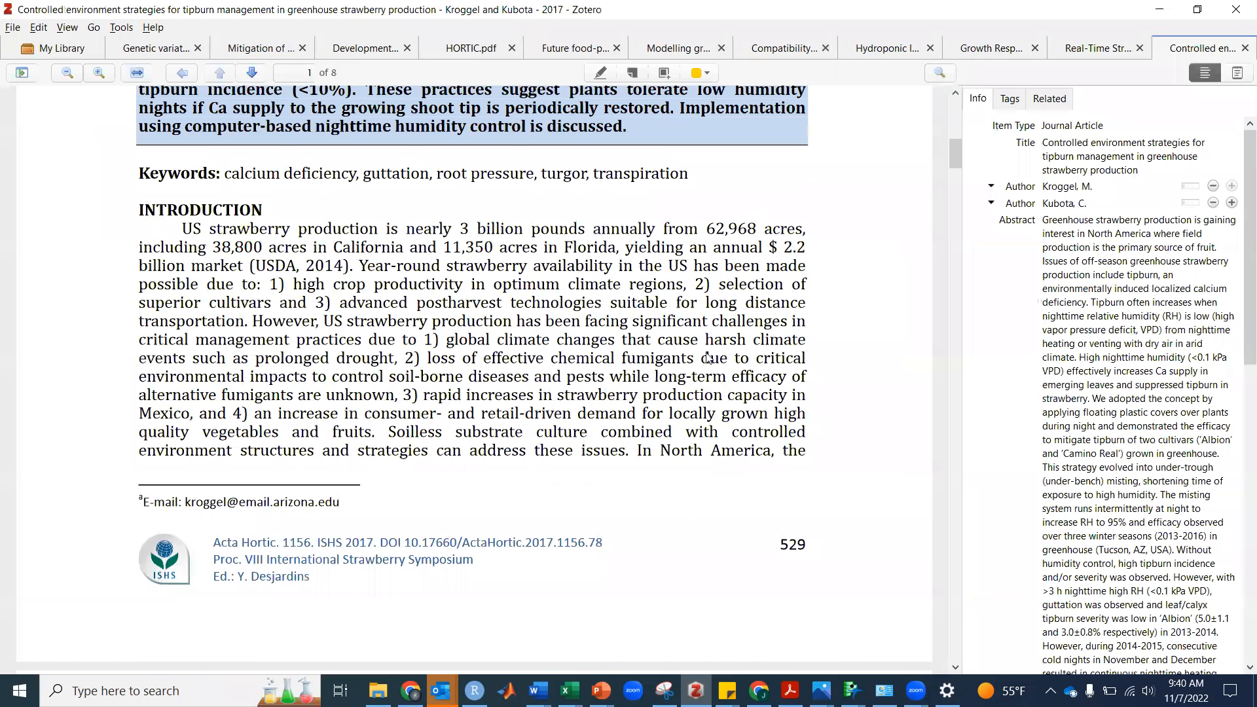
{"action": "scroll", "coordinate": [708, 357], "scroll_direction": "down", "scroll_amount": 4}
Step: Review the title, abstract and publication details recorded for the strawberry tipburn article
{"action": "left_click", "coordinate": [1119, 163]}
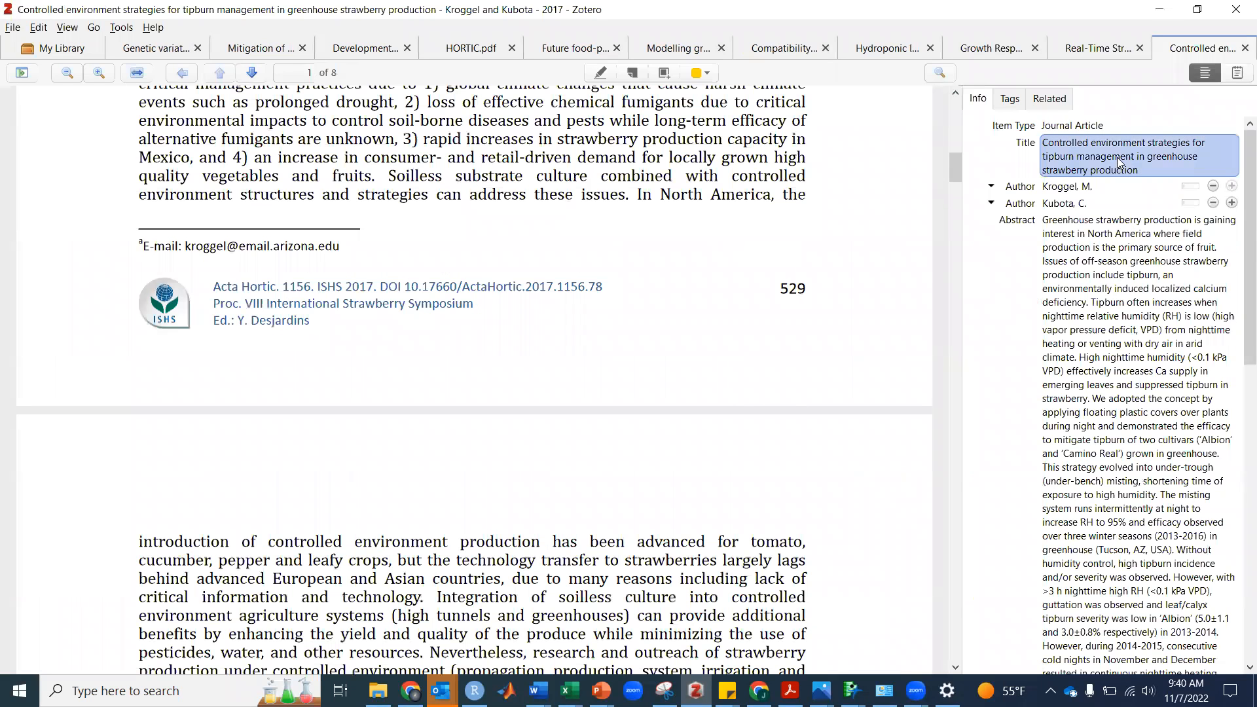
{"action": "left_click", "coordinate": [1103, 323]}
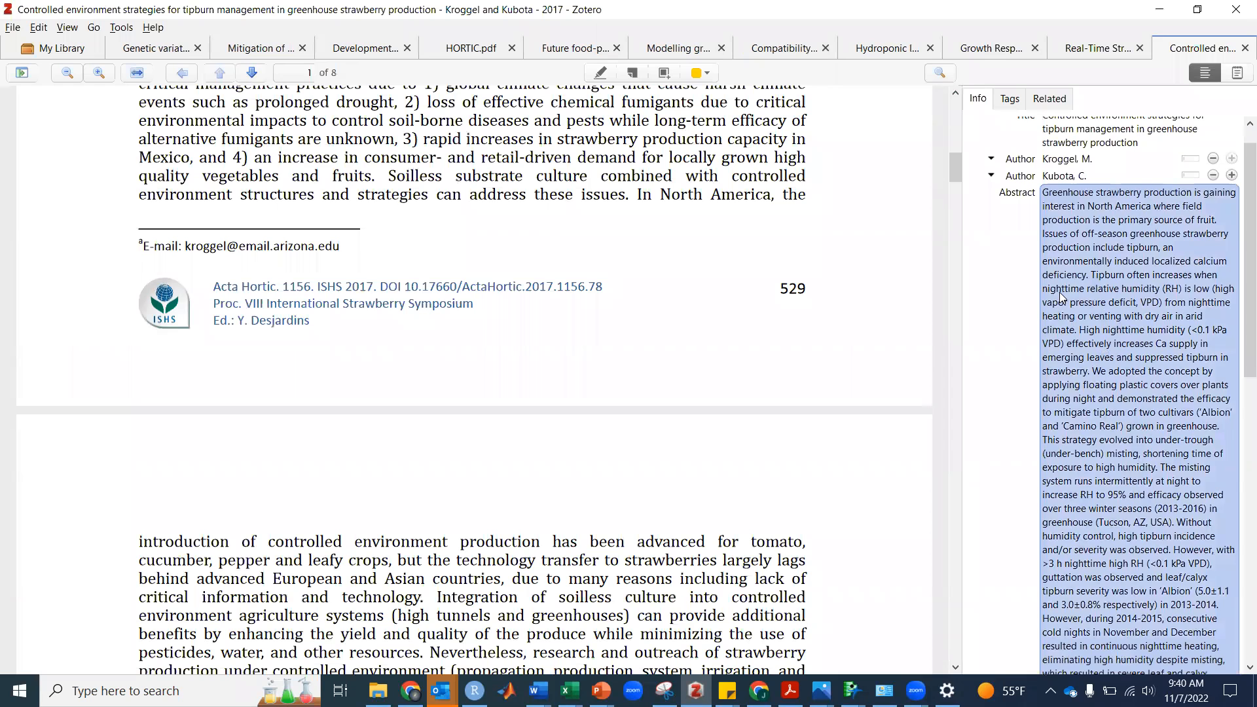
{"action": "scroll", "coordinate": [1059, 292], "scroll_direction": "up", "scroll_amount": 1}
{"action": "scroll", "coordinate": [1109, 324], "scroll_direction": "down", "scroll_amount": 10}
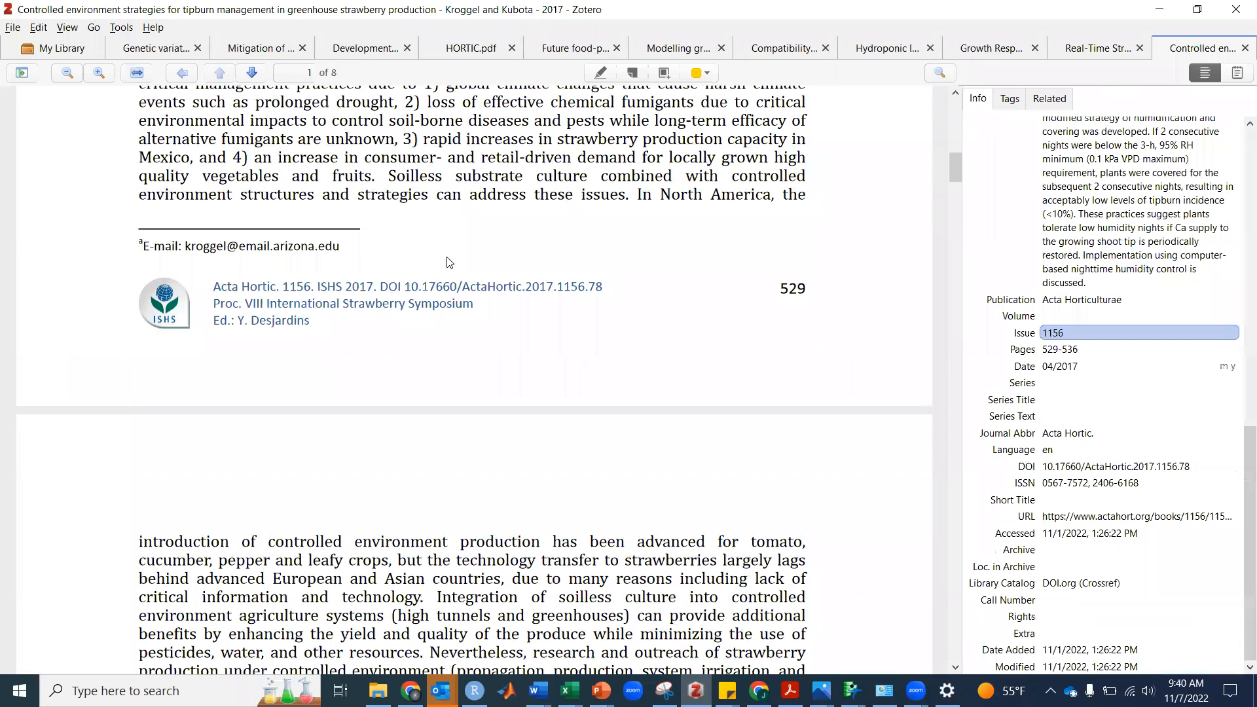
Step: Review the citation styles and the word processor add-ins in the Zotero preferences
{"action": "left_click", "coordinate": [37, 27]}
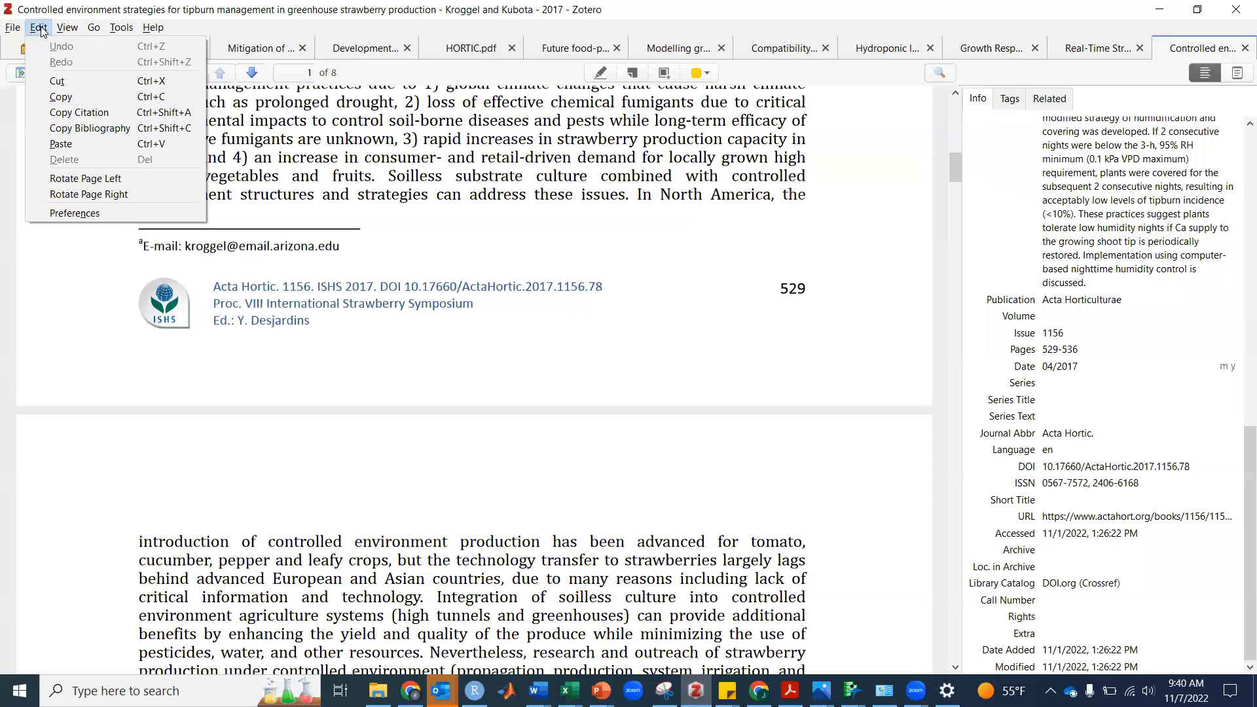
{"action": "left_click", "coordinate": [151, 112]}
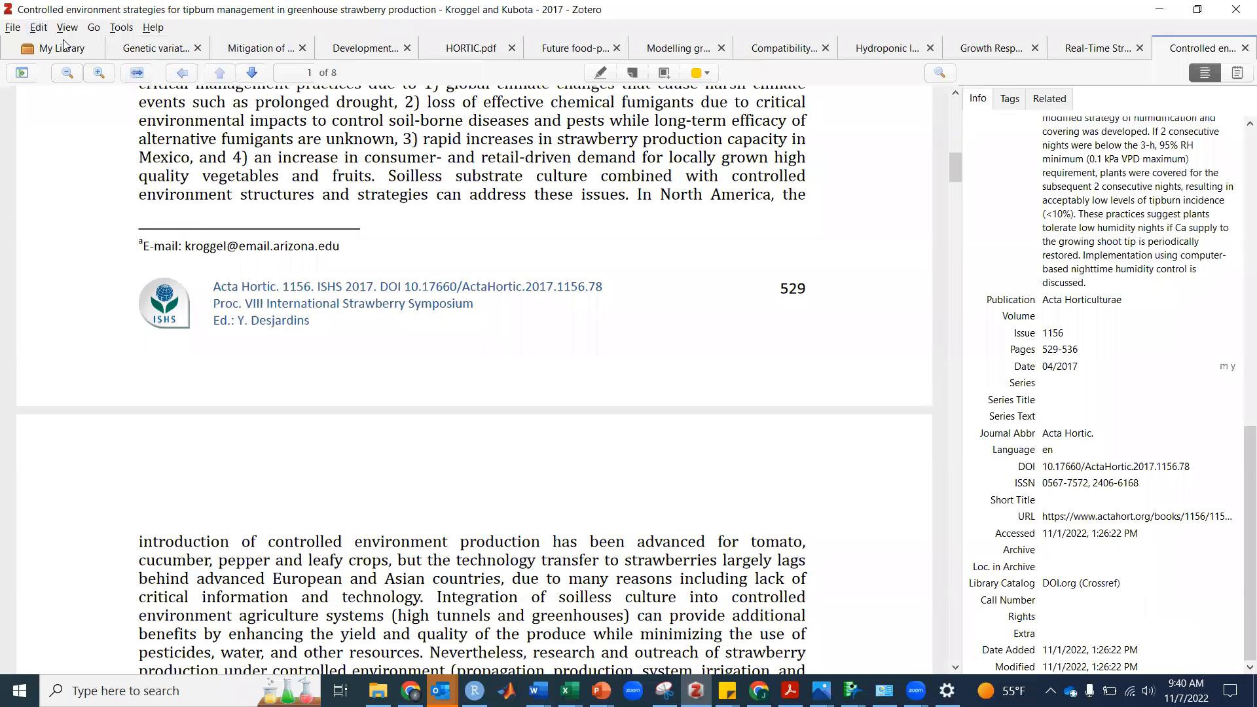
{"action": "left_click", "coordinate": [44, 30]}
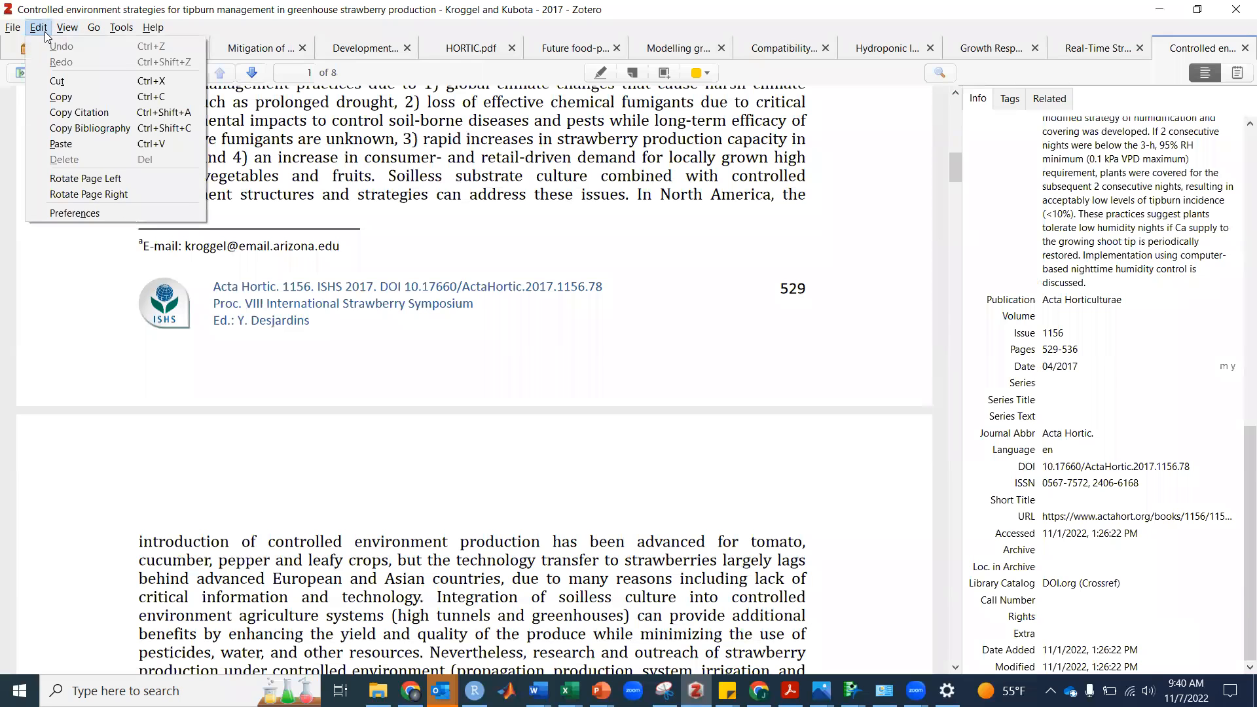
{"action": "left_click", "coordinate": [114, 212]}
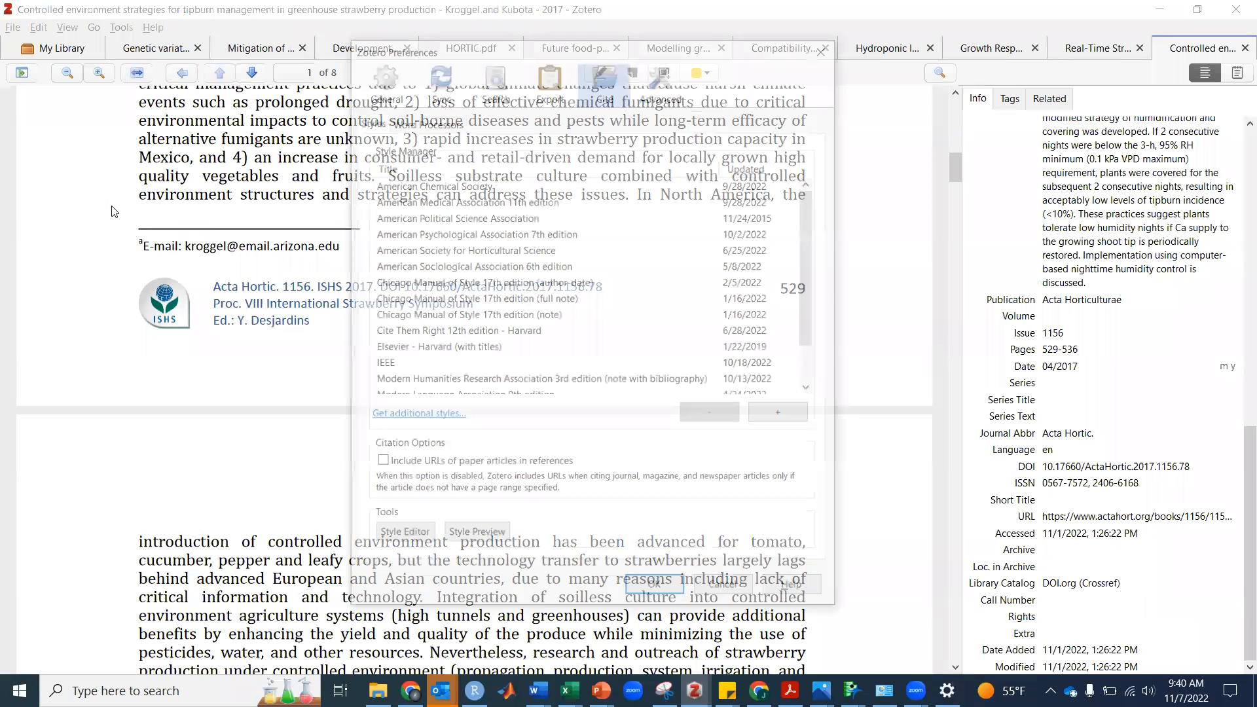
{"action": "scroll", "coordinate": [523, 273], "scroll_direction": "down", "scroll_amount": 1}
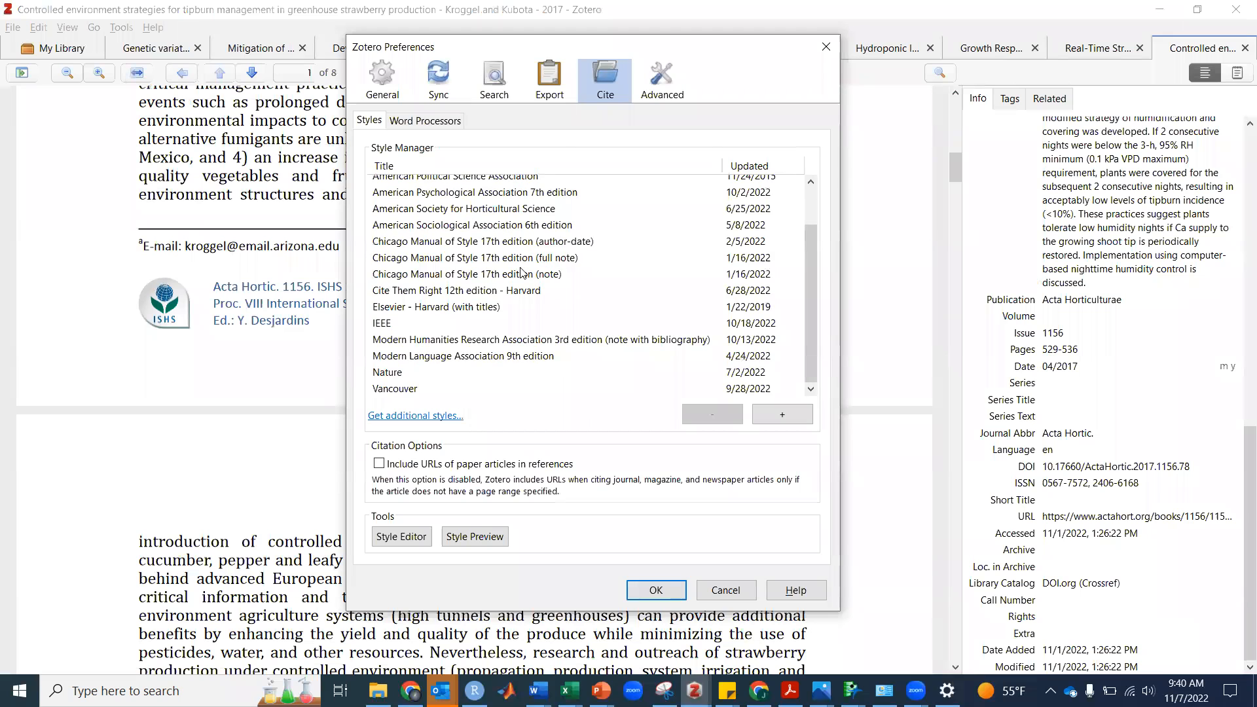
{"action": "scroll", "coordinate": [523, 273], "scroll_direction": "up", "scroll_amount": 1}
{"action": "scroll", "coordinate": [576, 314], "scroll_direction": "down", "scroll_amount": 1}
{"action": "scroll", "coordinate": [527, 340], "scroll_direction": "up", "scroll_amount": 1}
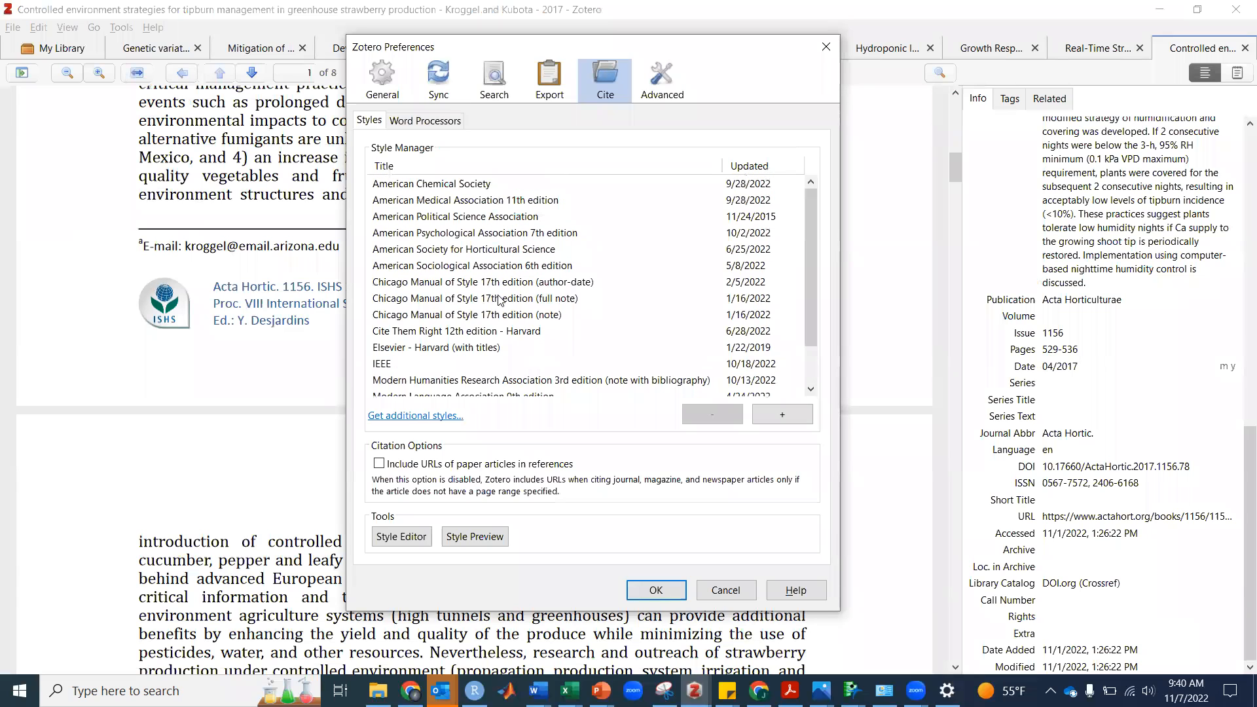
{"action": "left_click", "coordinate": [439, 124]}
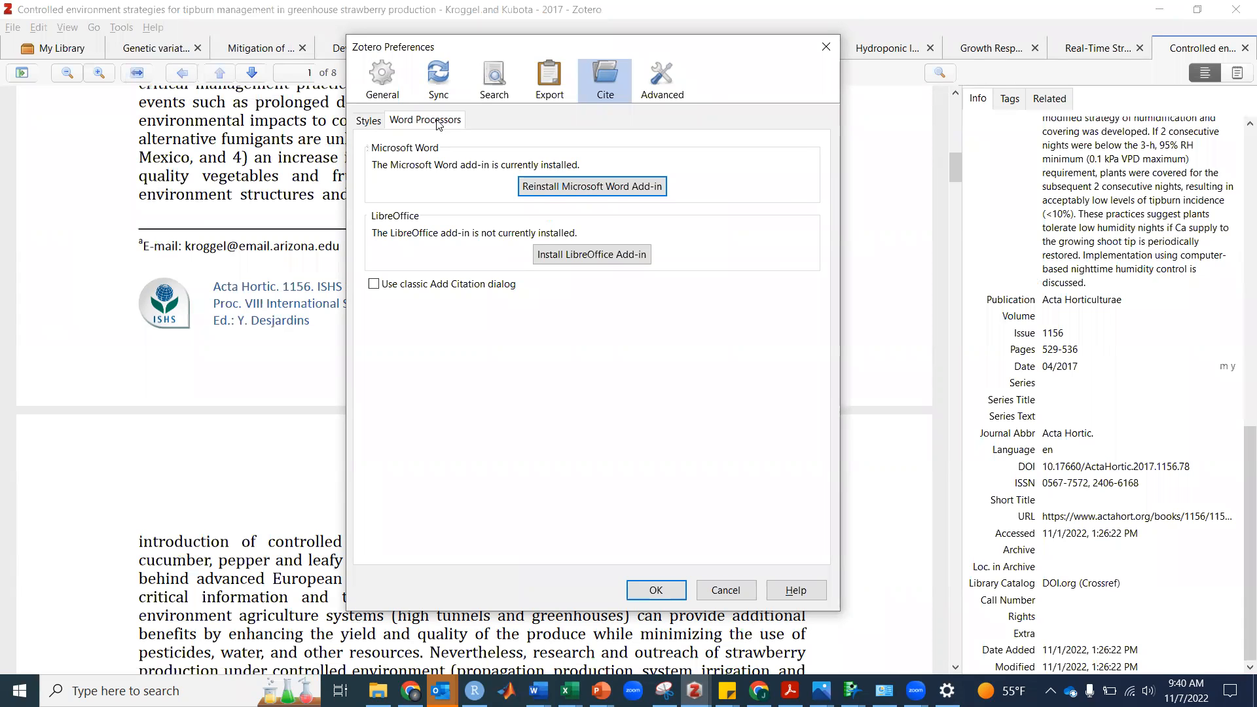
{"action": "left_click", "coordinate": [726, 589]}
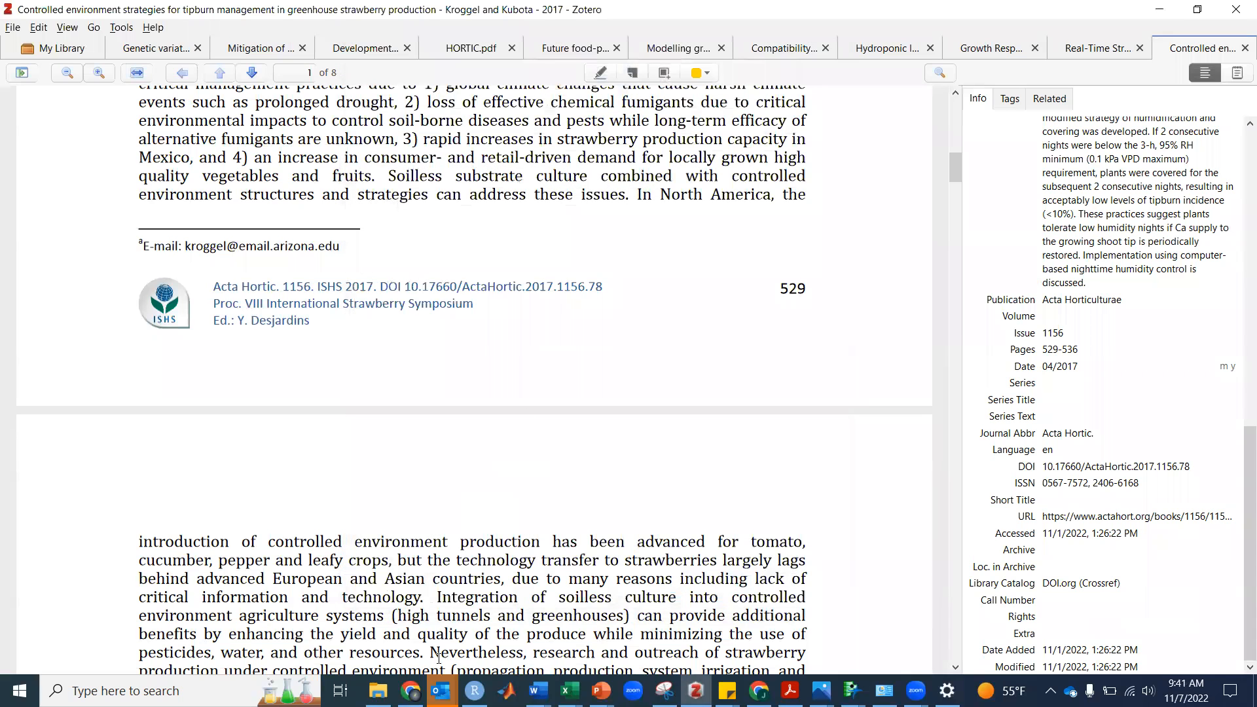
Step: Switch to Chrome and look over the Zotero download page with the desktop program and browser connector
{"action": "left_click", "coordinate": [411, 691]}
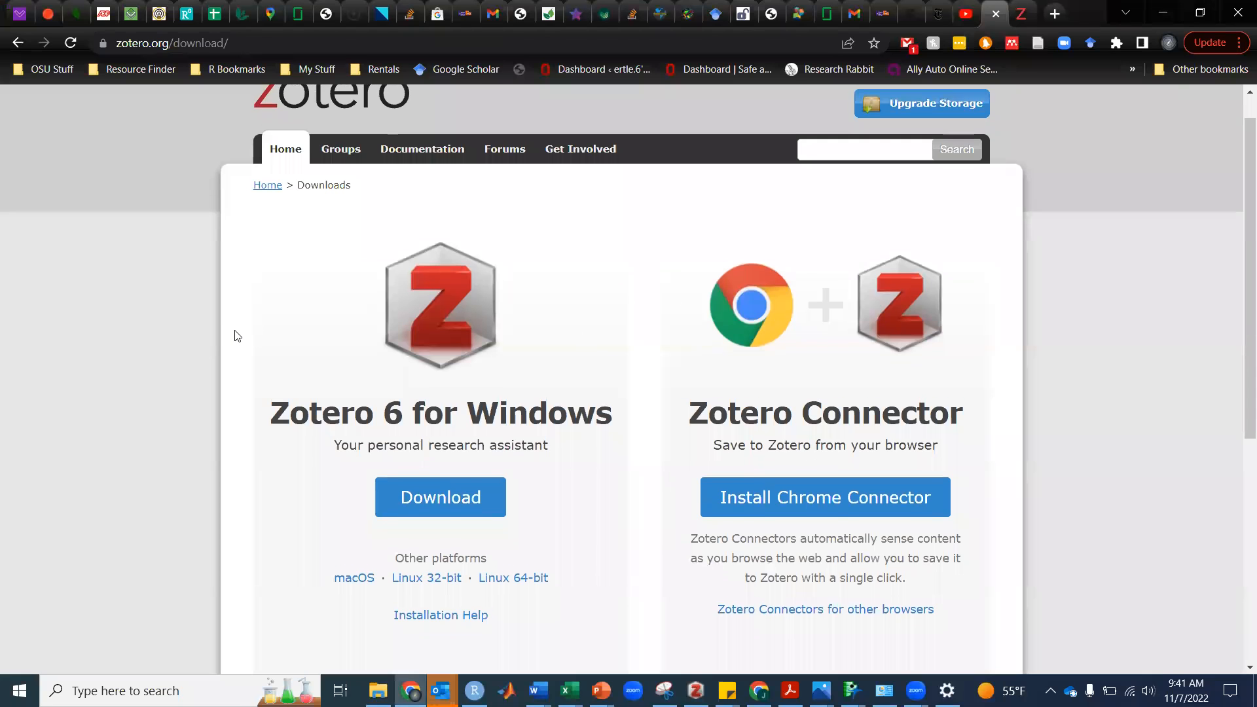
{"action": "scroll", "coordinate": [237, 336], "scroll_direction": "down", "scroll_amount": 2}
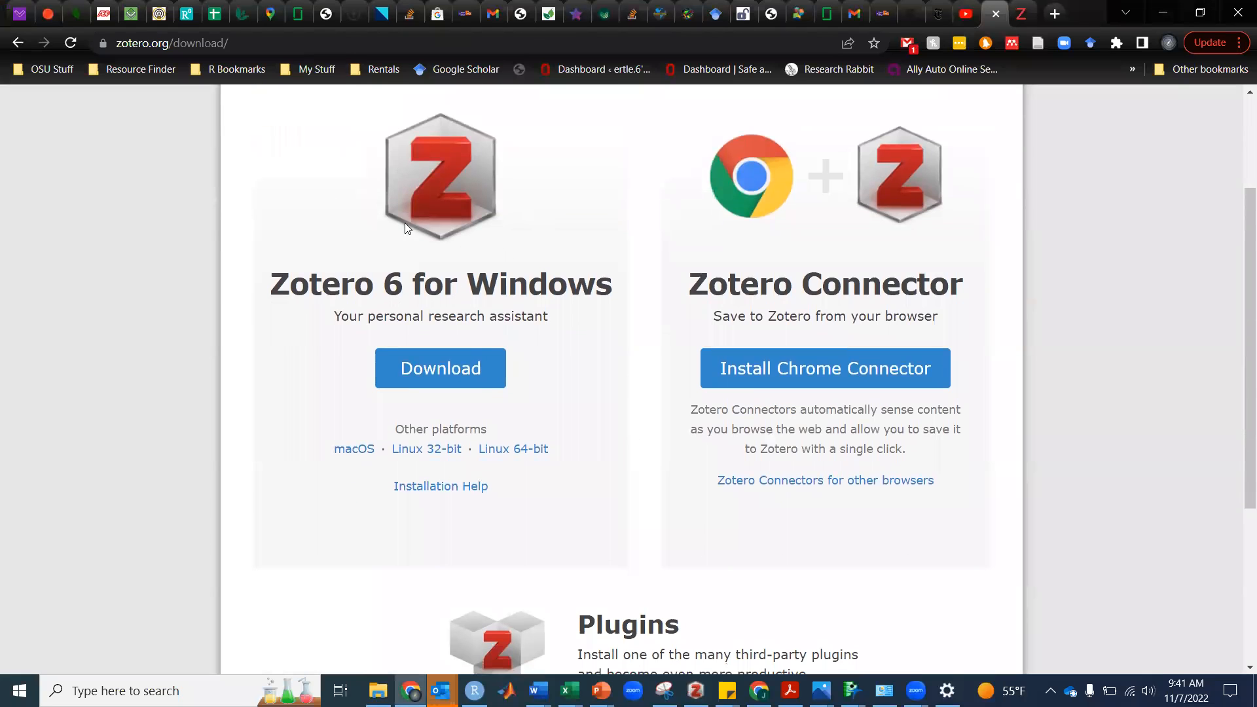
{"action": "scroll", "coordinate": [433, 202], "scroll_direction": "down", "scroll_amount": 4}
{"action": "scroll", "coordinate": [433, 201], "scroll_direction": "up", "scroll_amount": 6}
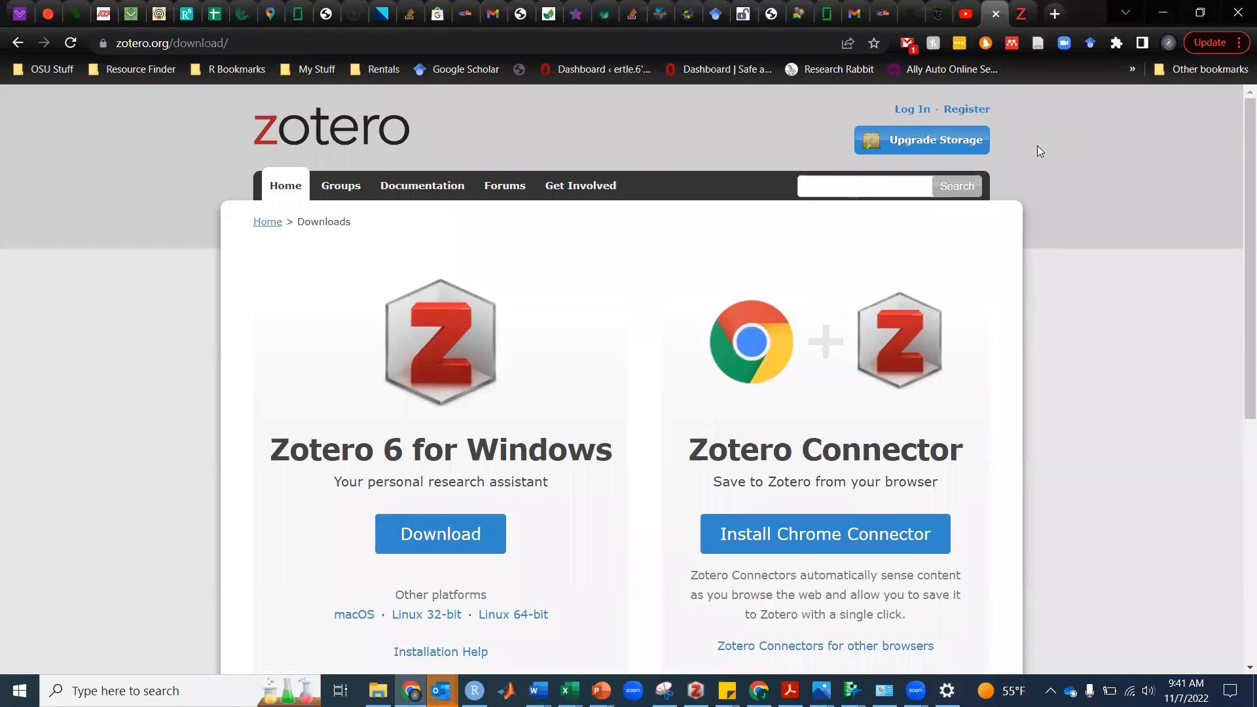
Step: Save the Zotero downloads page with a snapshot to My Library using the browser connector, and close the page
{"action": "scroll", "coordinate": [1037, 146], "scroll_direction": "down", "scroll_amount": 1}
{"action": "scroll", "coordinate": [702, 343], "scroll_direction": "down", "scroll_amount": 1}
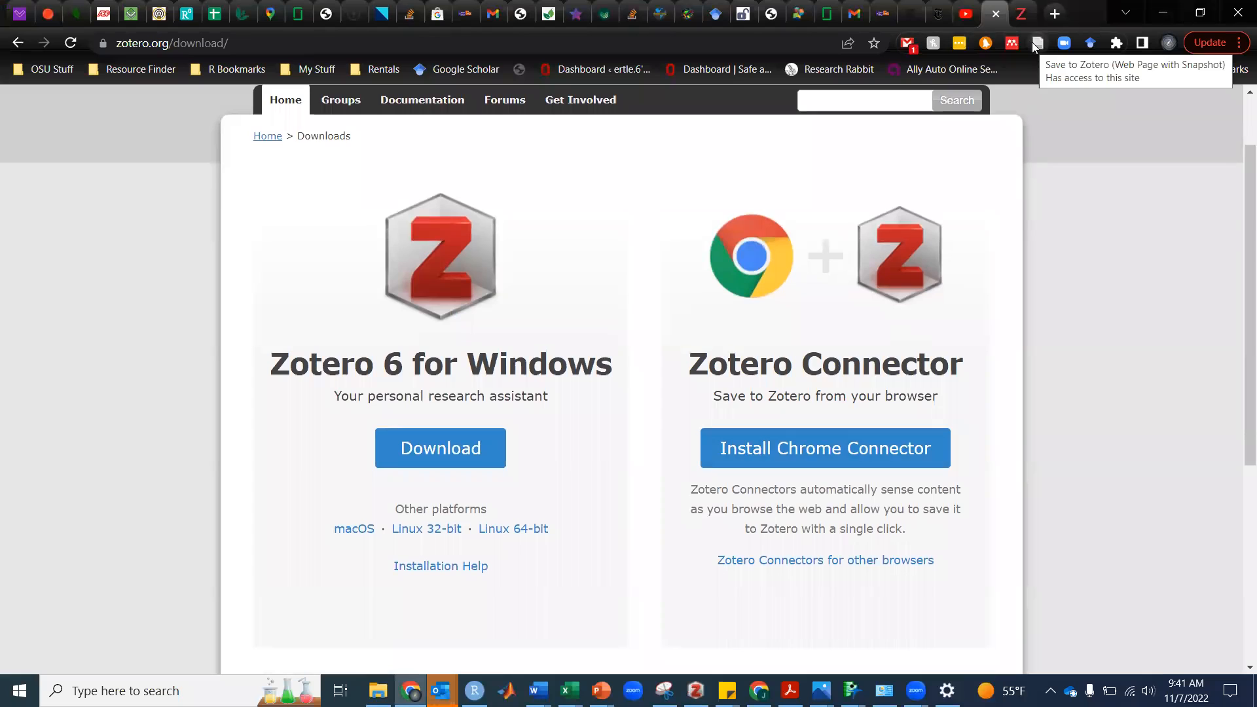
{"action": "left_click", "coordinate": [1033, 45]}
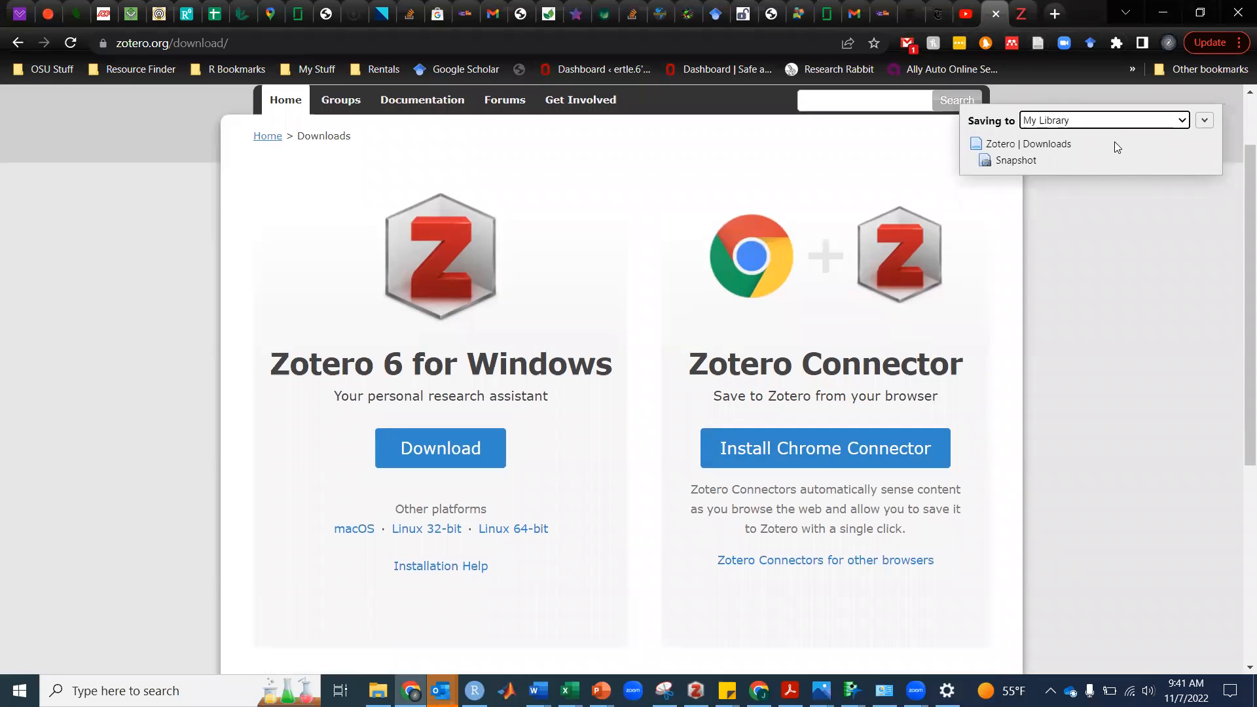
{"action": "left_click", "coordinate": [995, 15]}
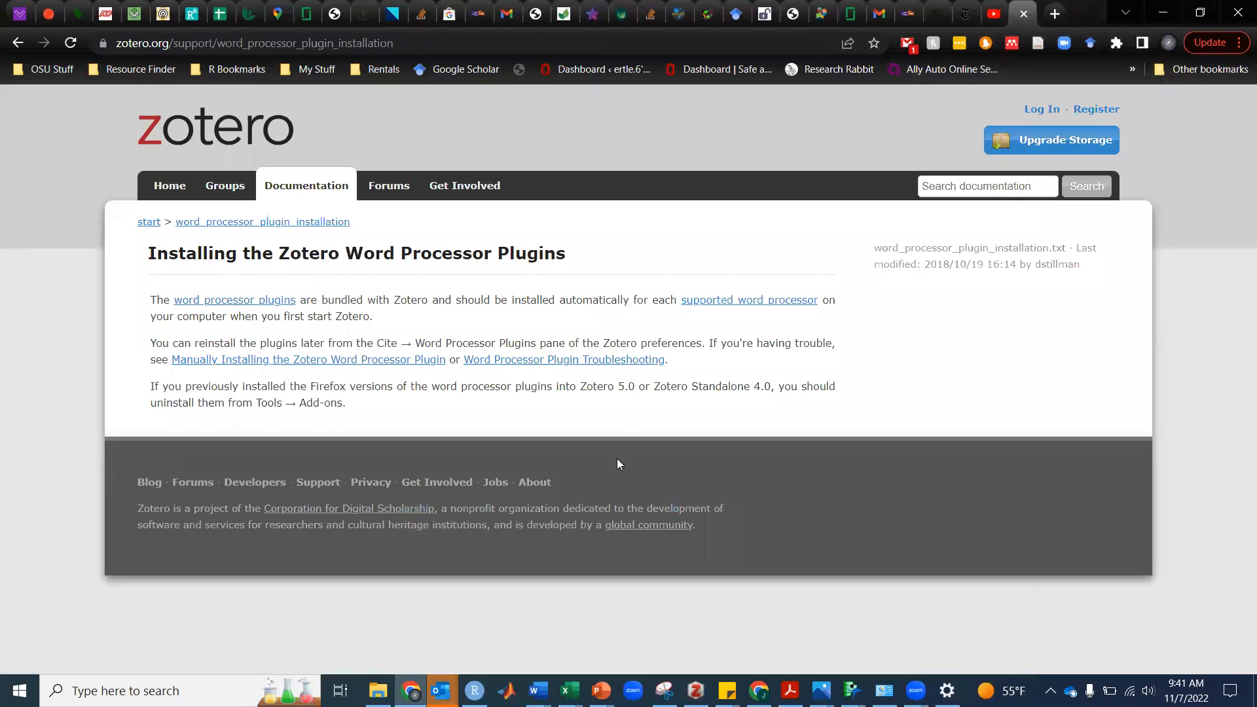
Step: Switch to TB_manuscript_supplementary_JE1.docx in Word and start a Zotero citation in American Society for Horticultural Science style, stored as fields
{"action": "left_click", "coordinate": [537, 690]}
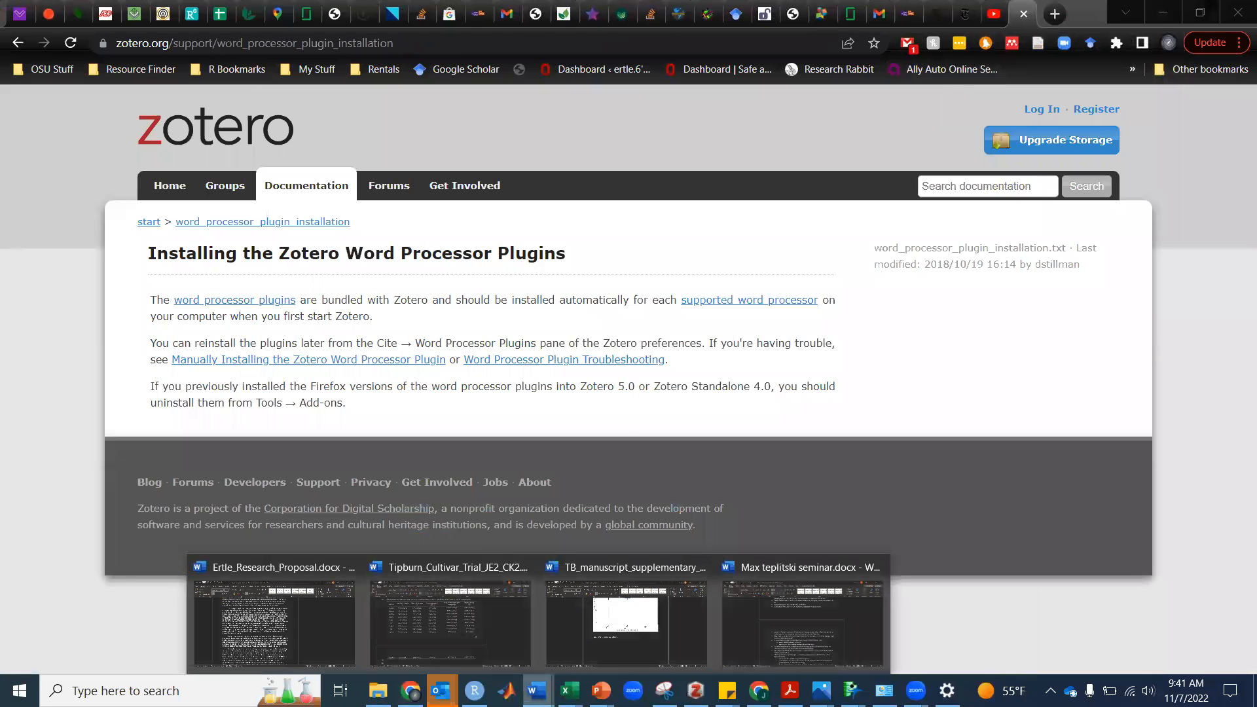
{"action": "left_click", "coordinate": [640, 630]}
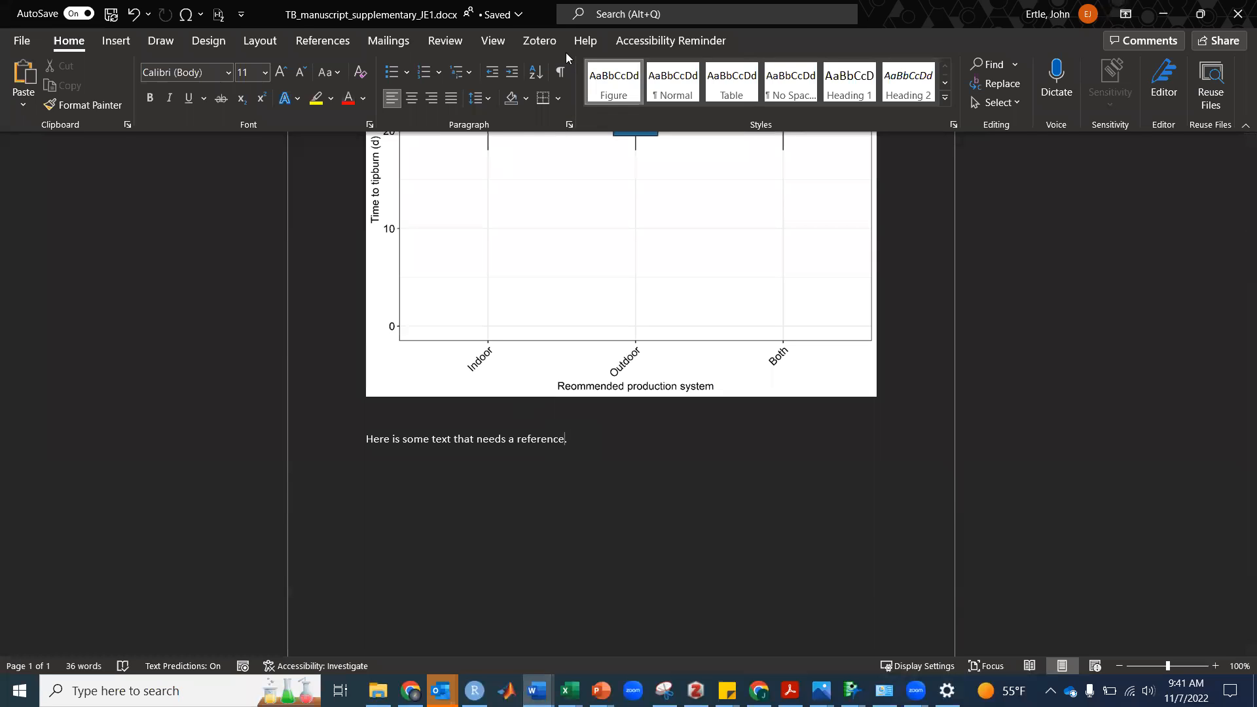
{"action": "left_click", "coordinate": [548, 45]}
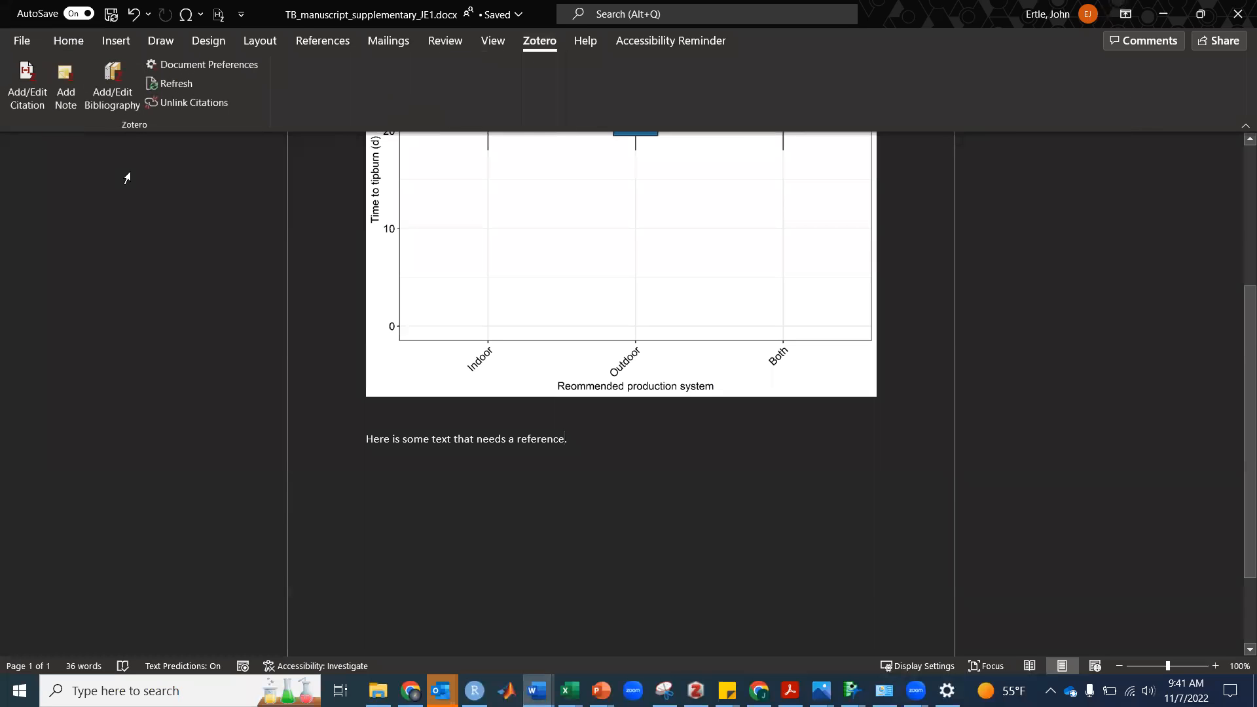
{"action": "left_click", "coordinate": [29, 105]}
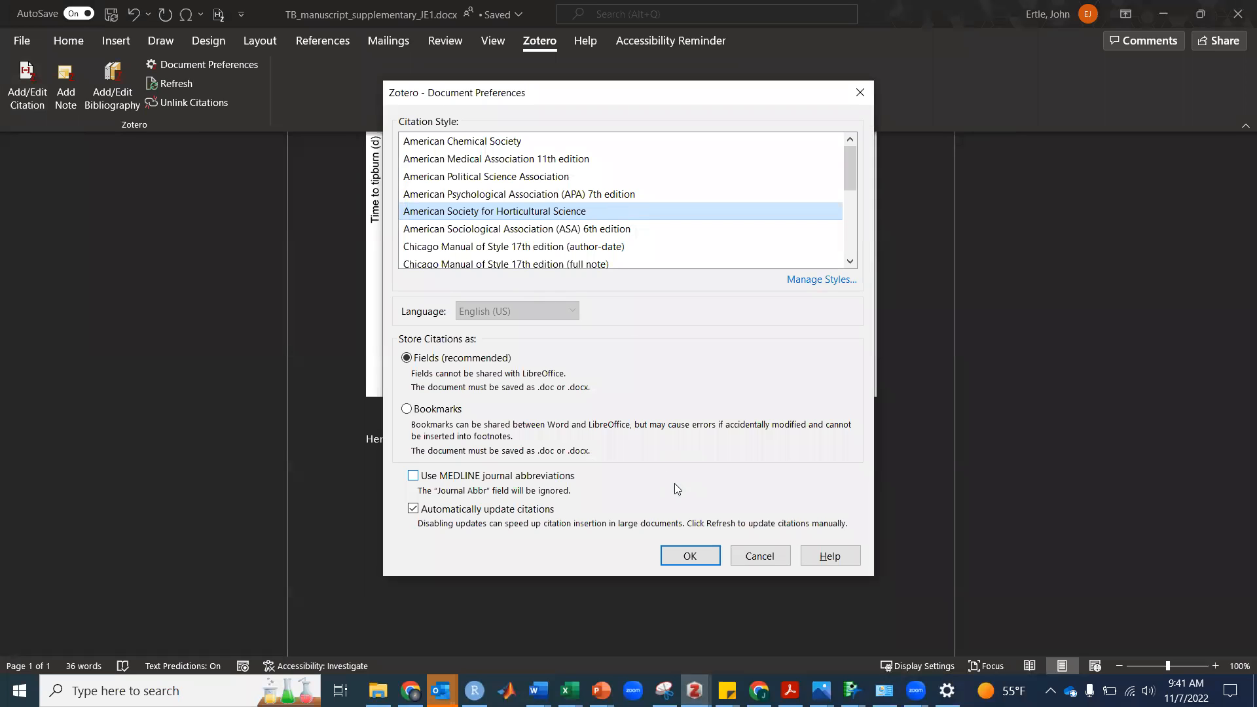
{"action": "left_click", "coordinate": [689, 553]}
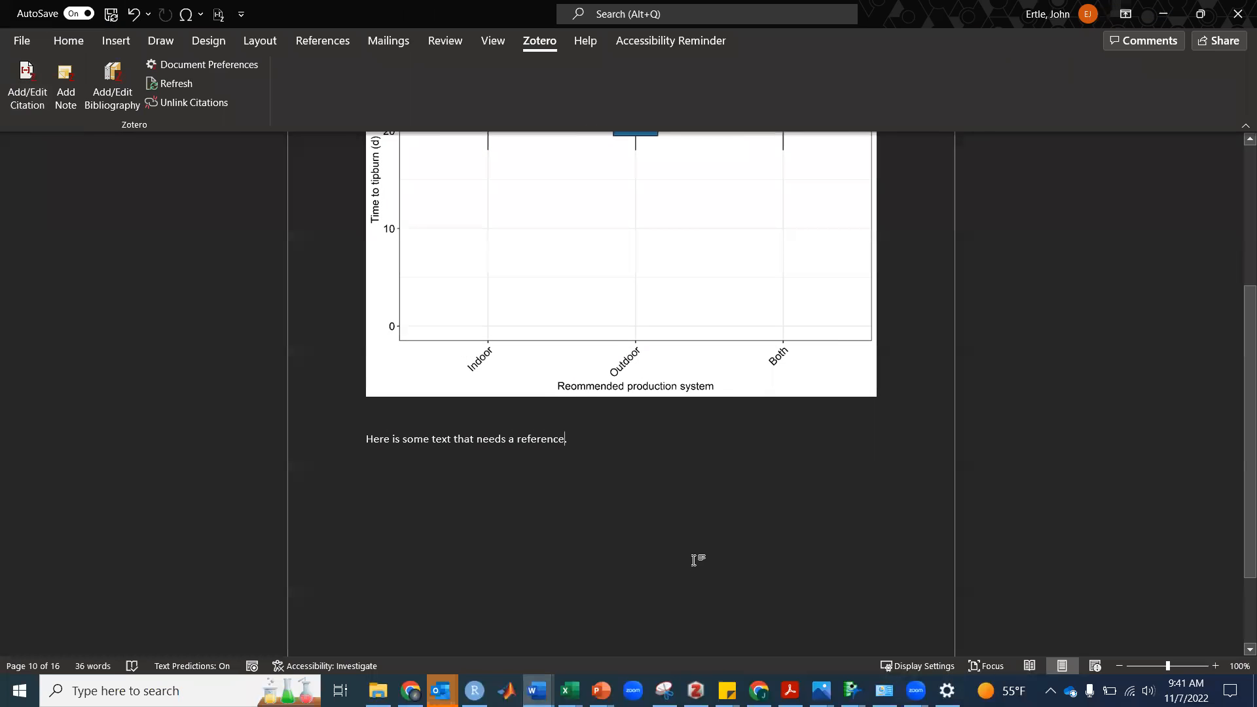
Step: Insert a citation to the 2022 HortScience watermelon seedling article and "Chlorophyll fluorescence: A probe of photosynthesis in vivo", with a space before it
{"action": "type", "text": "ertle"}
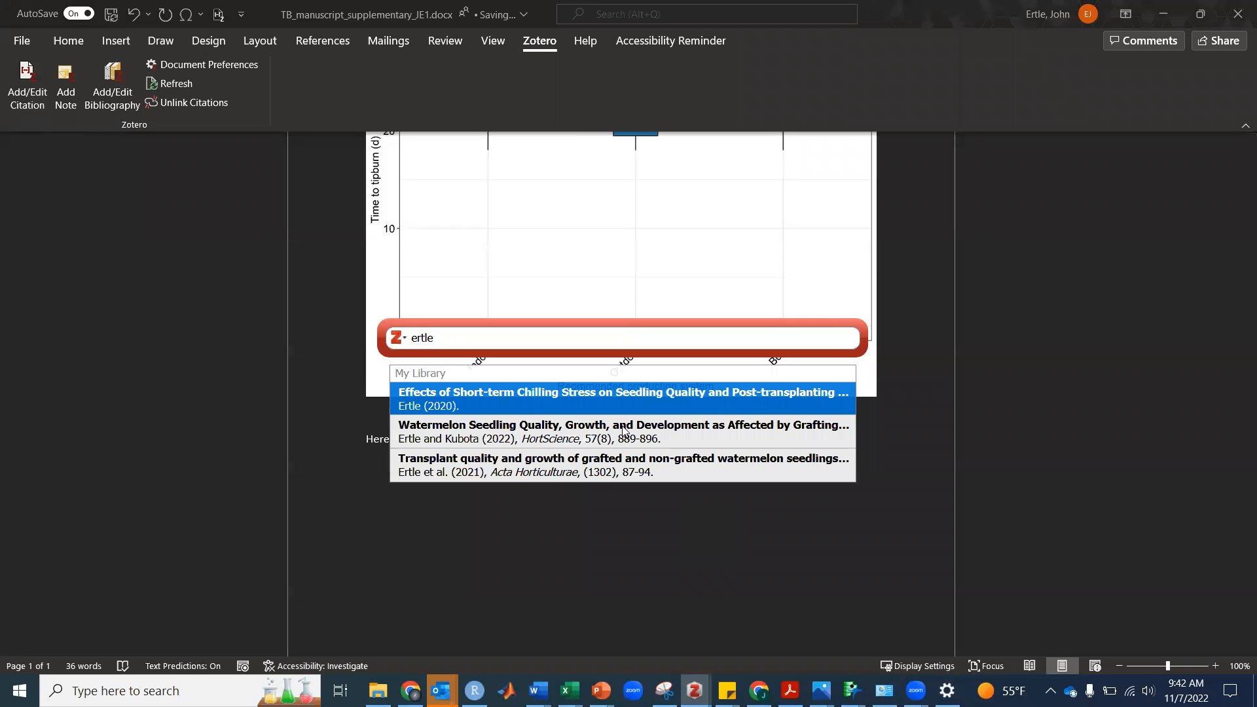
{"action": "left_click", "coordinate": [640, 436]}
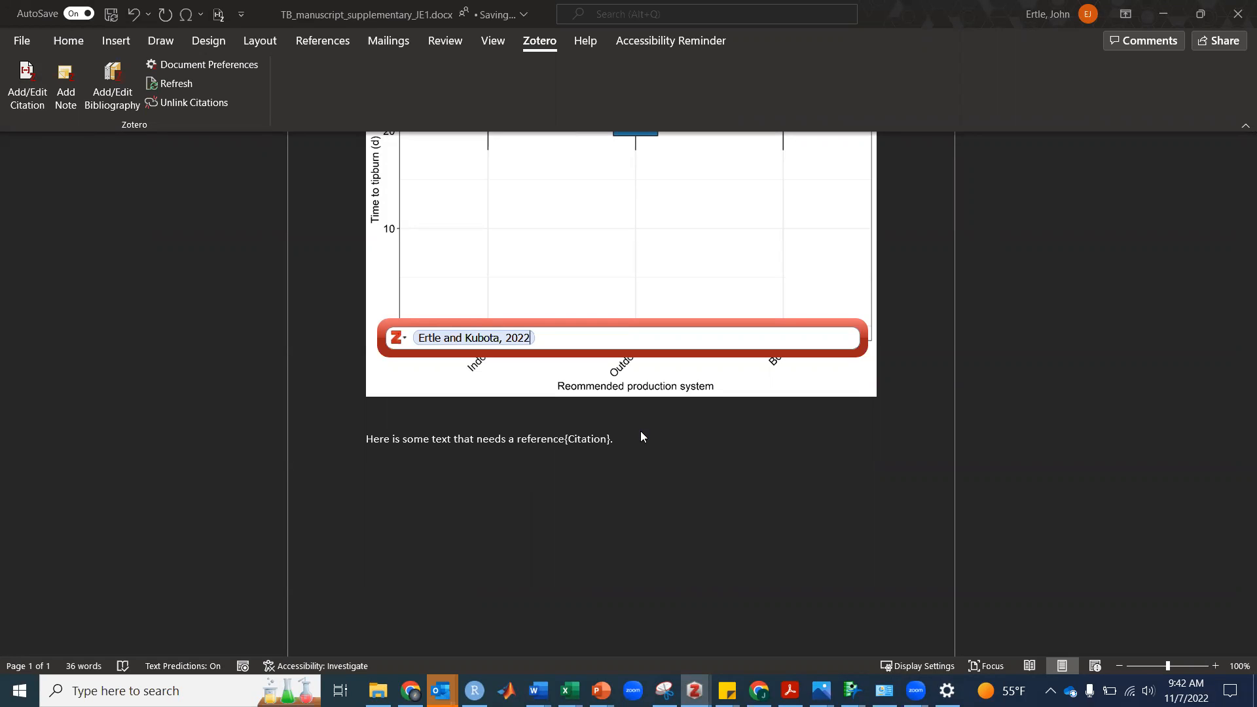
{"action": "type", "text": "chlorp"}
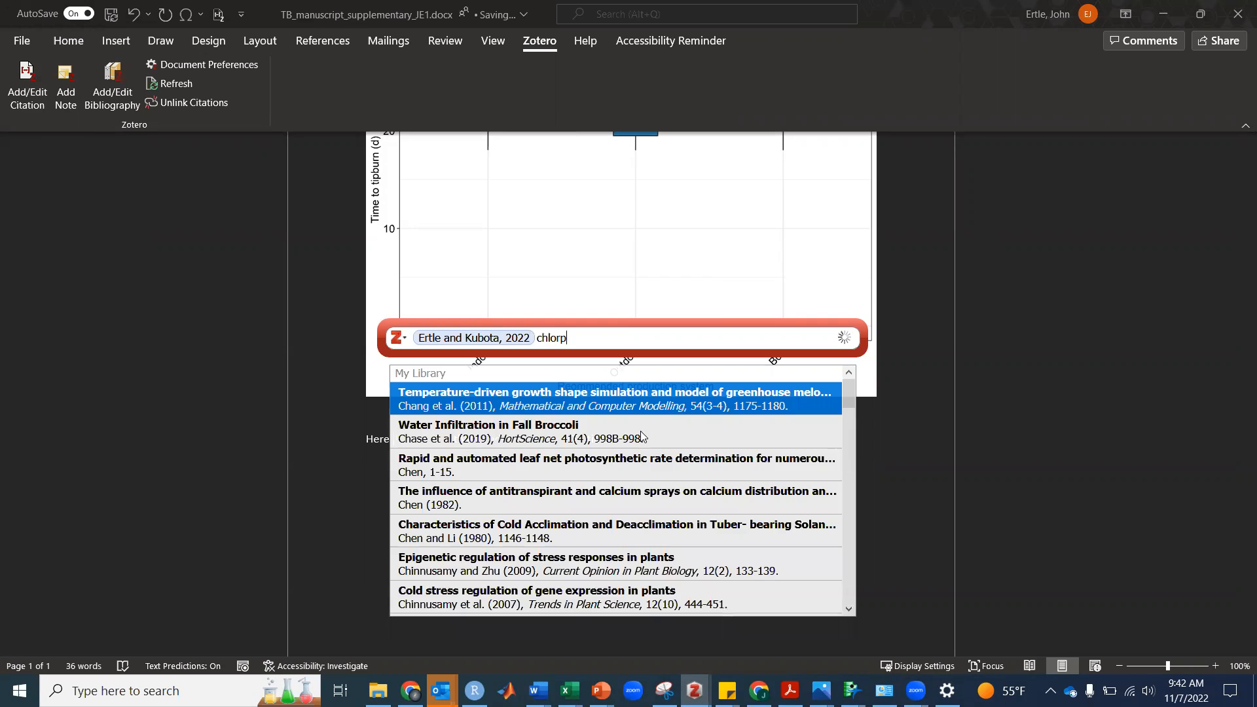
{"action": "key", "text": "BackSpace"}
{"action": "type", "text": "ophyll"}
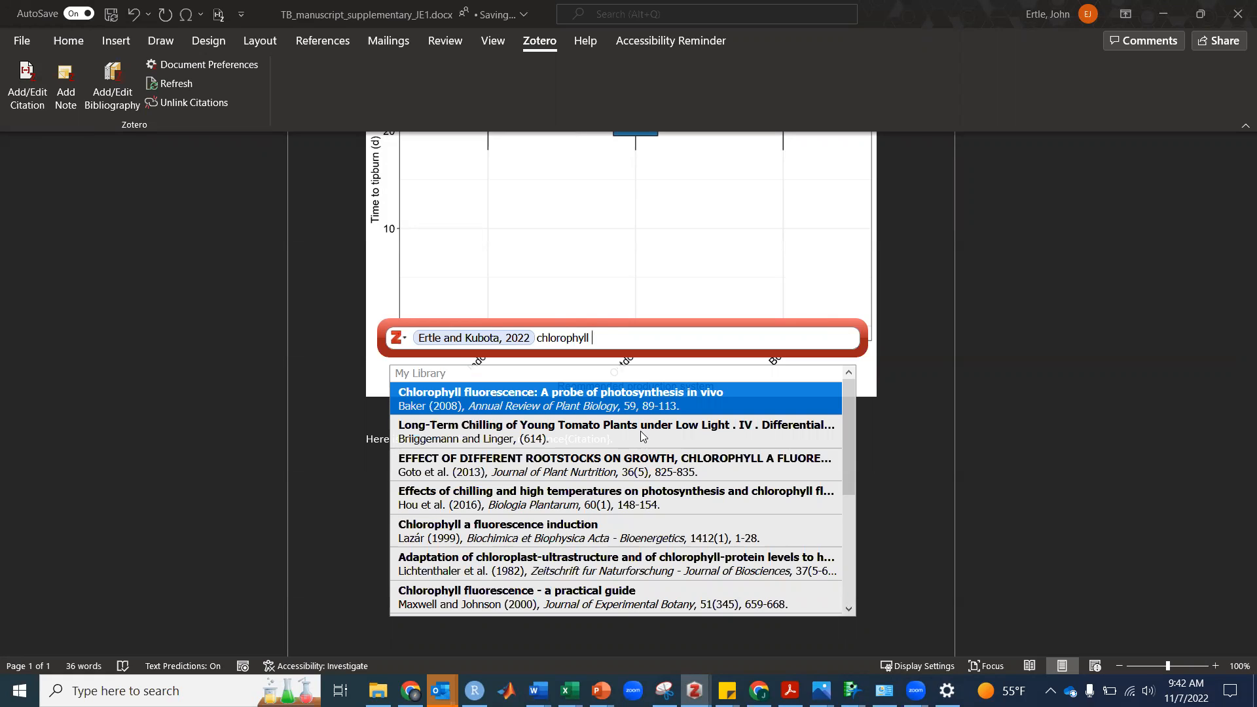
{"action": "key", "text": "Return"}
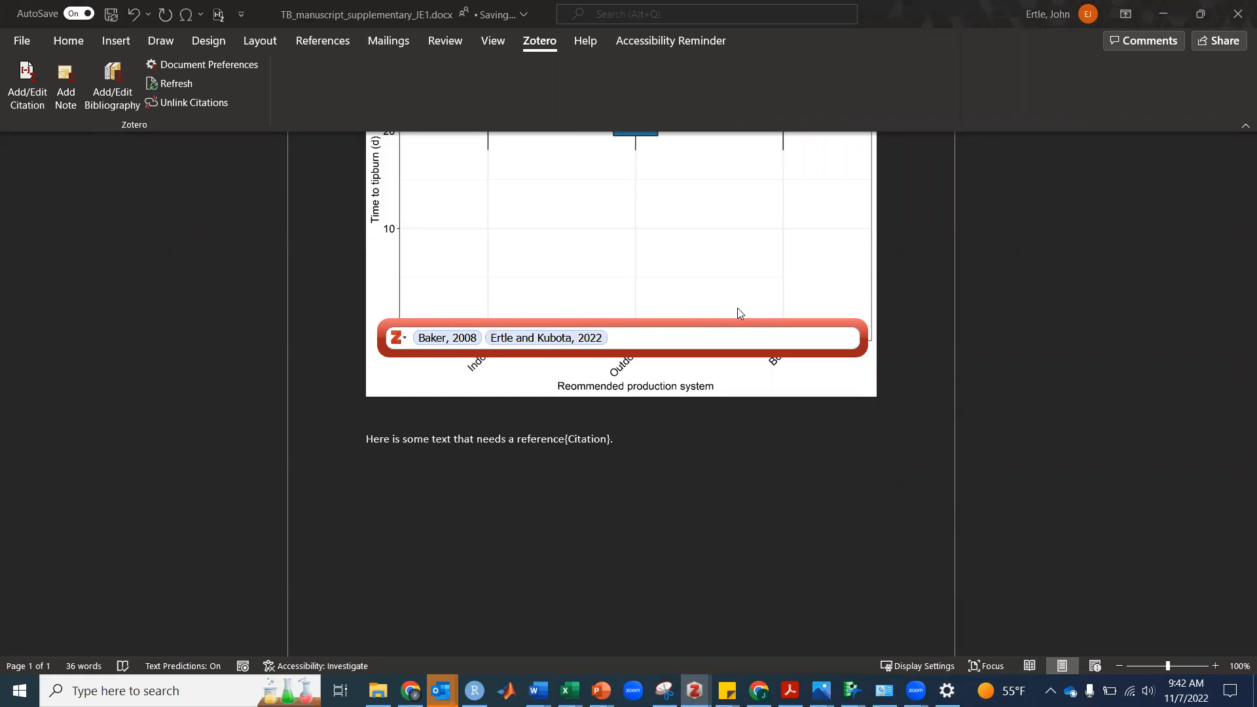
{"action": "key", "text": "Return"}
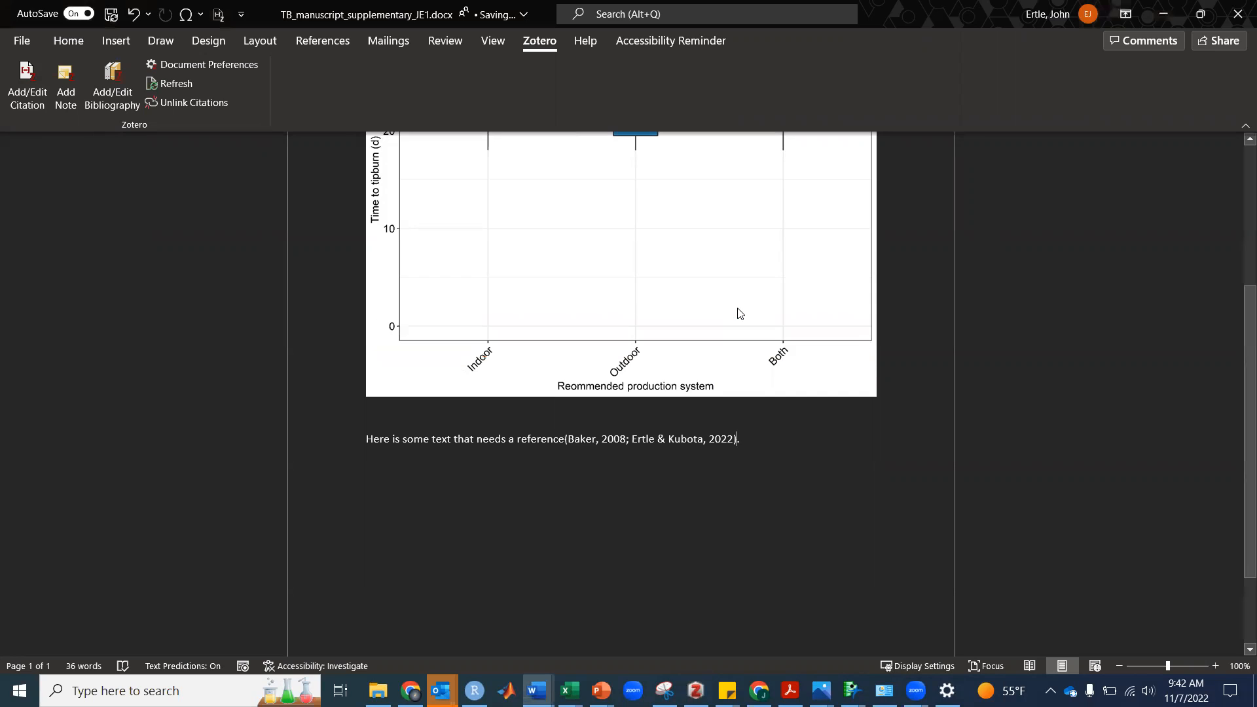
{"action": "left_click", "coordinate": [564, 434]}
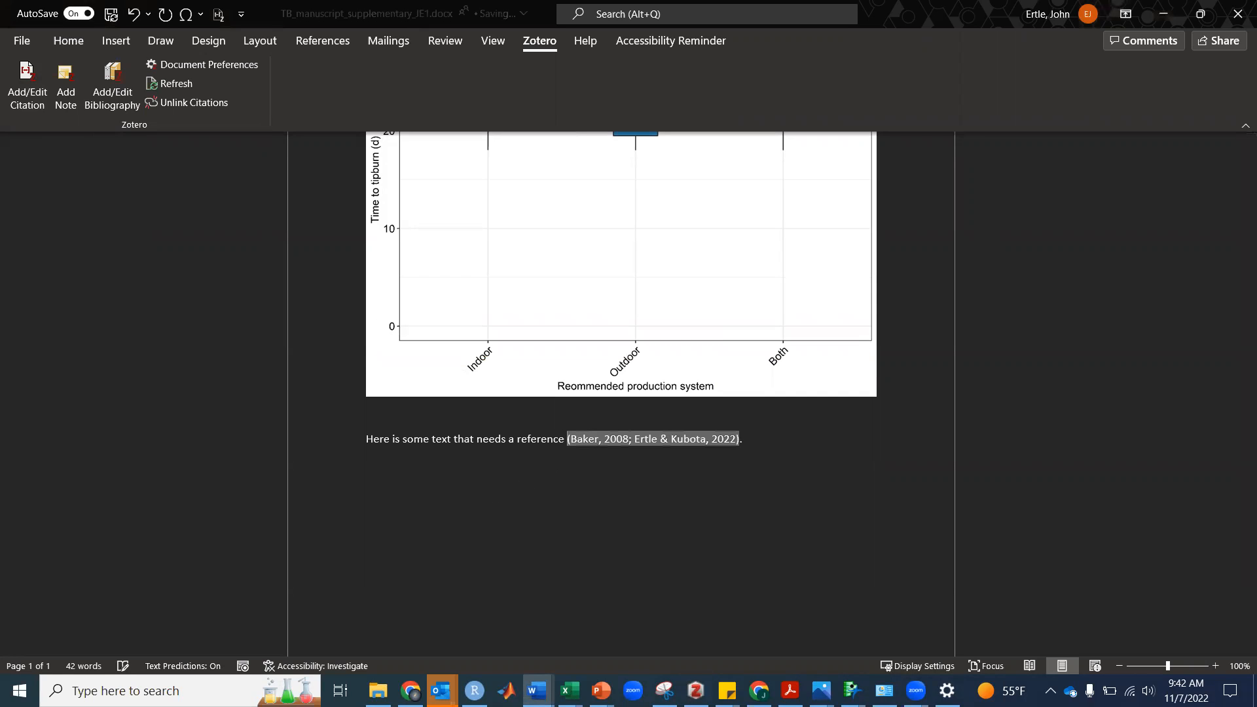
{"action": "left_click", "coordinate": [747, 445]}
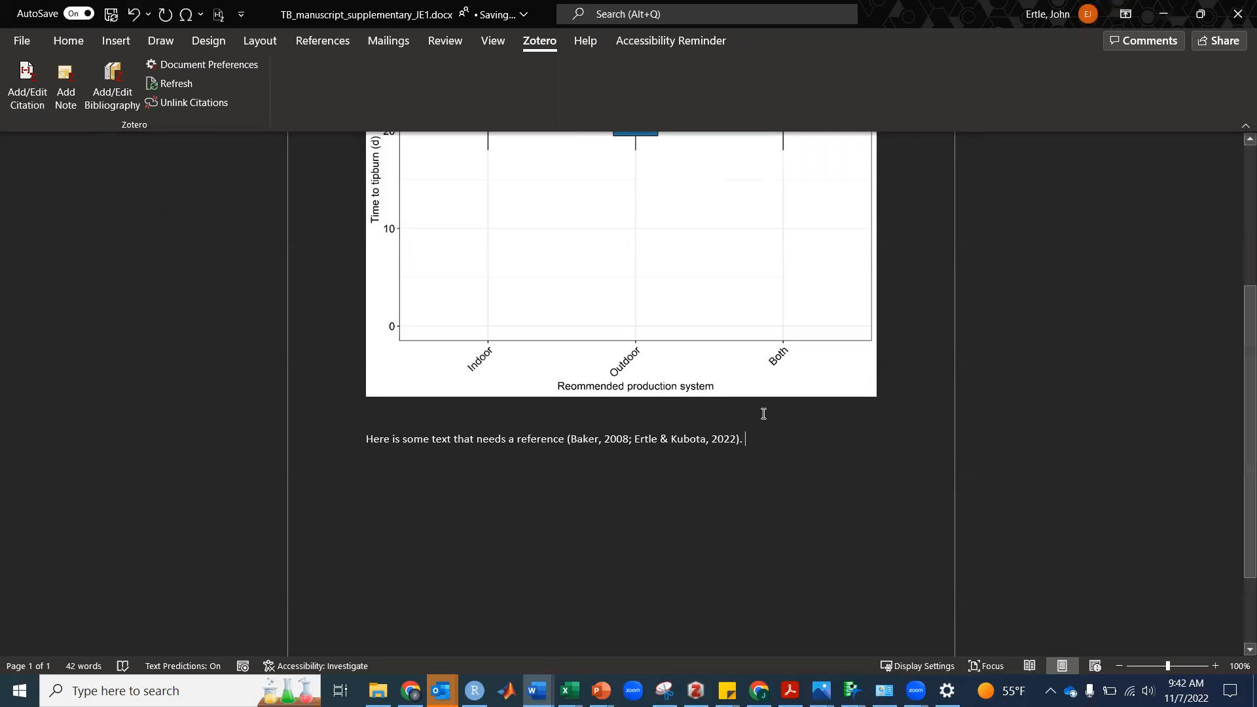
Step: Insert the Zotero bibliography after the cited sentence and move it into its own paragraph below a blank line
{"action": "left_click", "coordinate": [108, 78]}
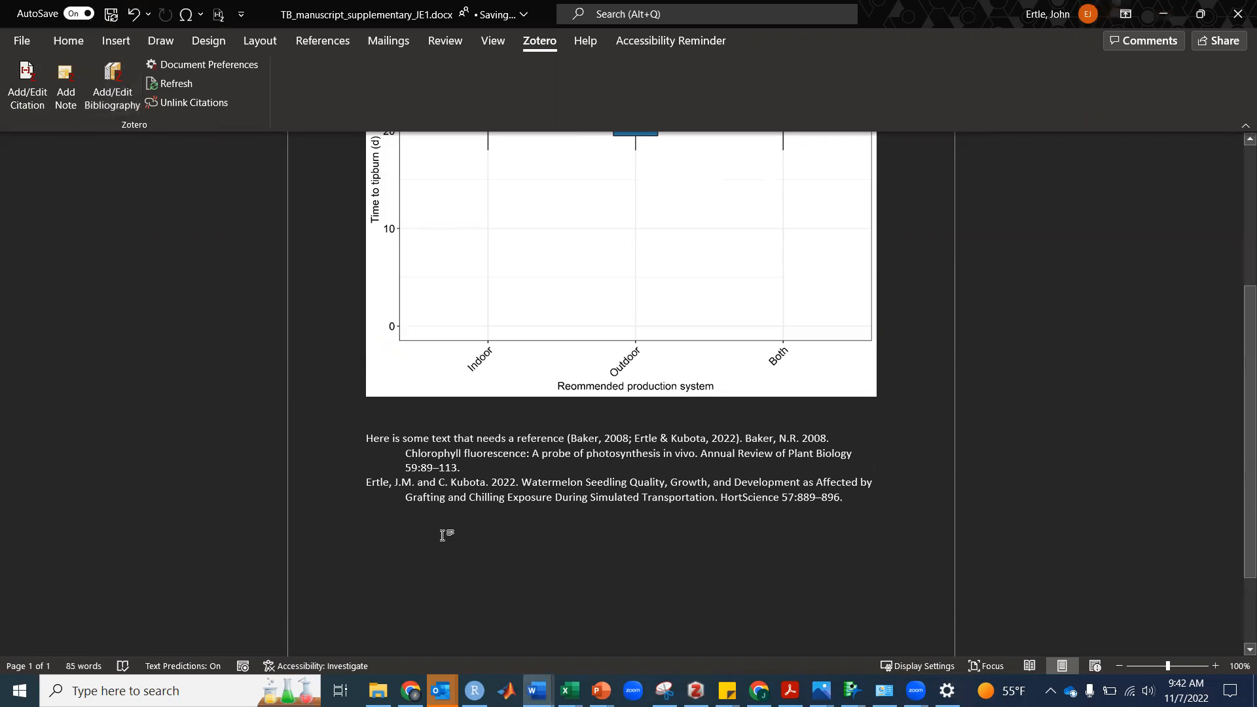
{"action": "left_click", "coordinate": [747, 438]}
{"action": "key", "text": "Return"}
{"action": "key", "text": "Return"}
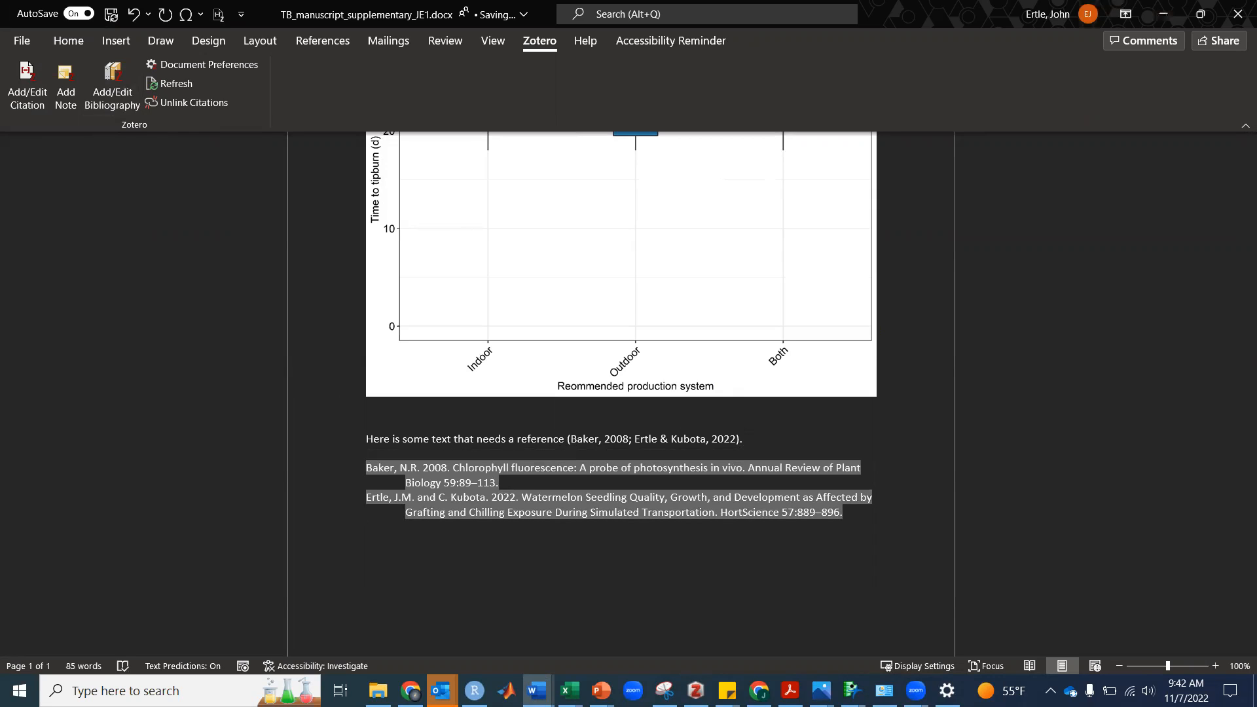
Step: Add the heading "References" above the bibliography, with blank space separating it from the cited sentence
{"action": "key", "text": "Up"}
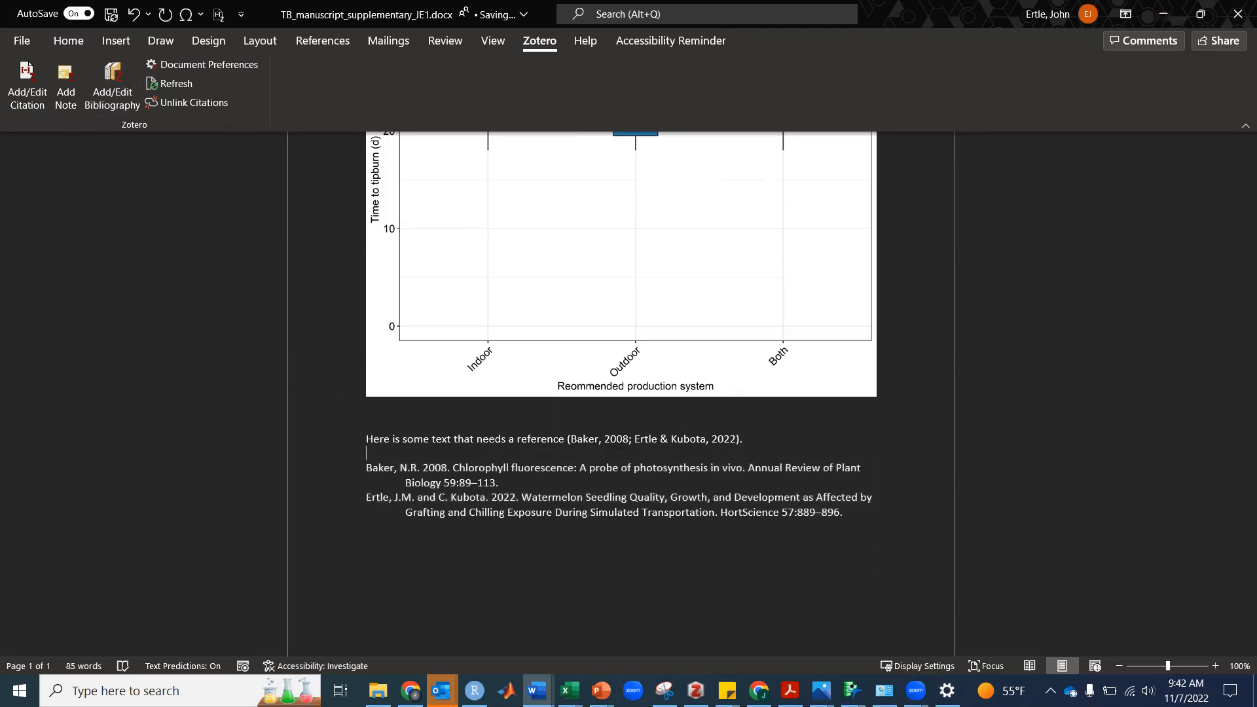
{"action": "key", "text": "Return"}
{"action": "key", "text": "Return"}
{"action": "type", "text": "References"}
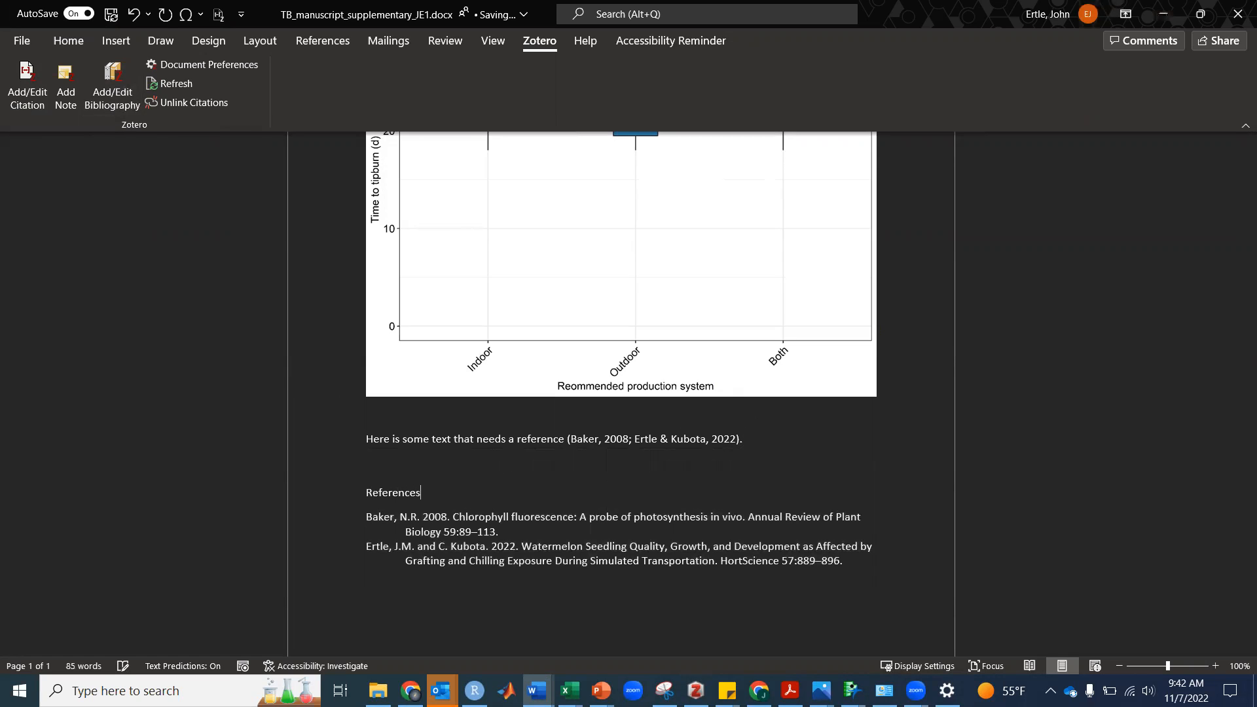
{"action": "left_click", "coordinate": [589, 593]}
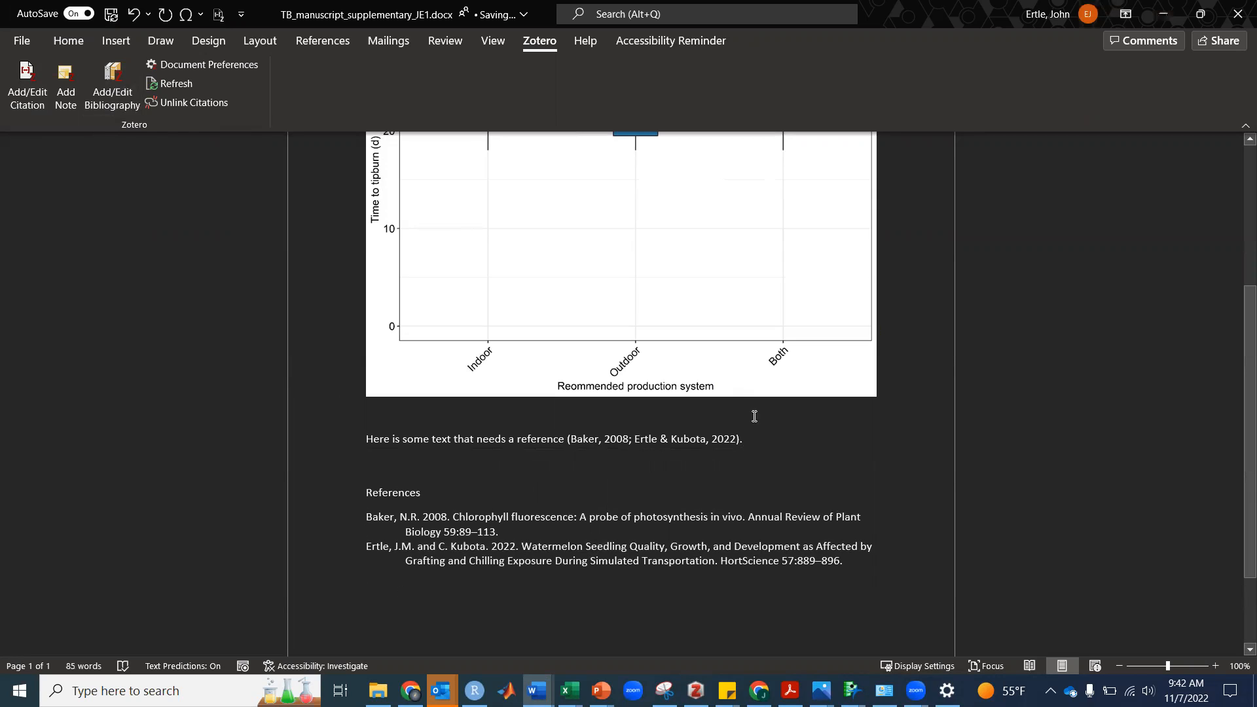
Step: Add a new line reading "Here is another line" below the cited sentence
{"action": "left_click", "coordinate": [775, 440]}
{"action": "key", "text": "Return"}
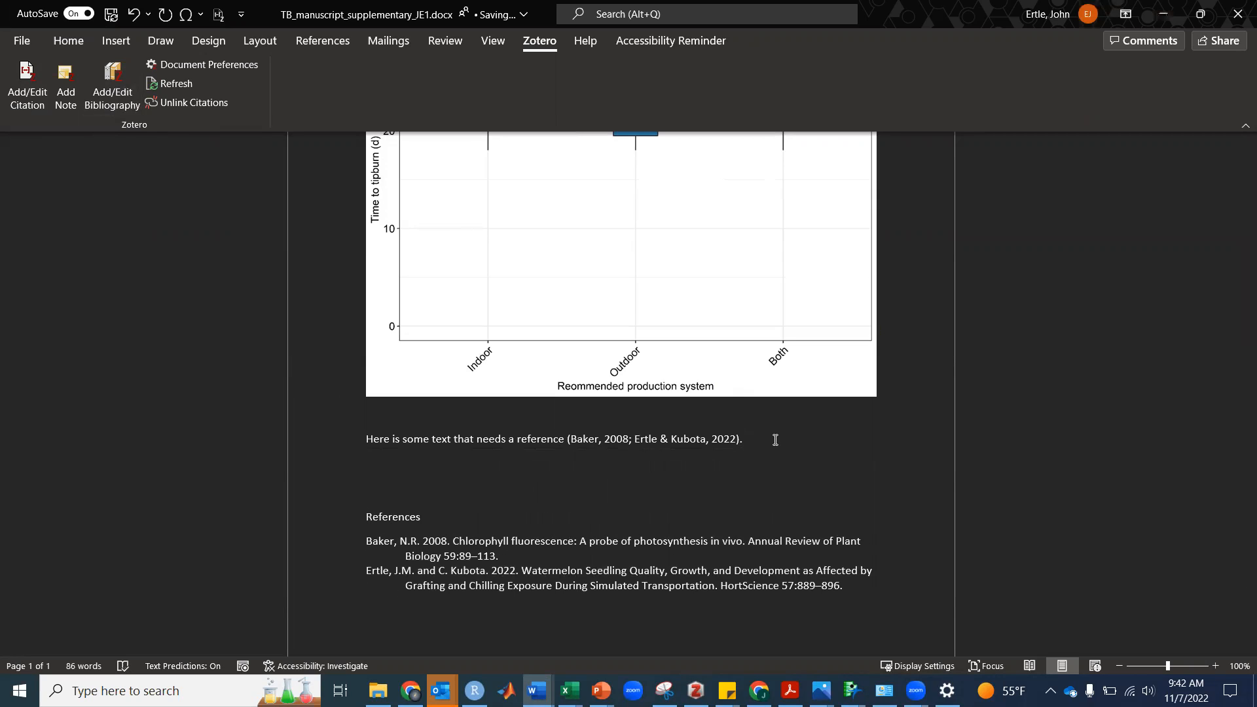
{"action": "type", "text": "Here isa"}
{"action": "key", "text": "BackSpace"}
{"action": "key", "text": "BackSpace"}
{"action": "type", "text": "another line"}
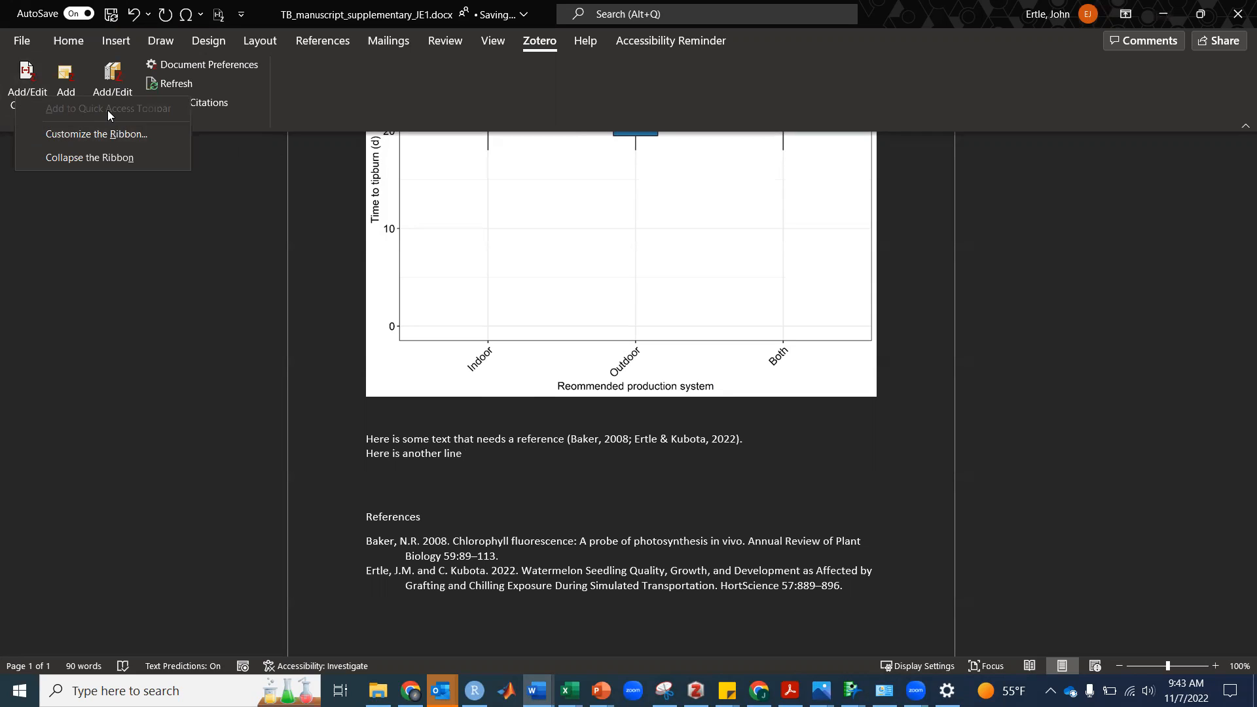
Step: Cite the 2017 article "Controlled environment strategies for tipburn management in greenhouse strawberry production" after the second line and end it with a period
{"action": "left_click", "coordinate": [307, 87]}
{"action": "left_click", "coordinate": [219, 17]}
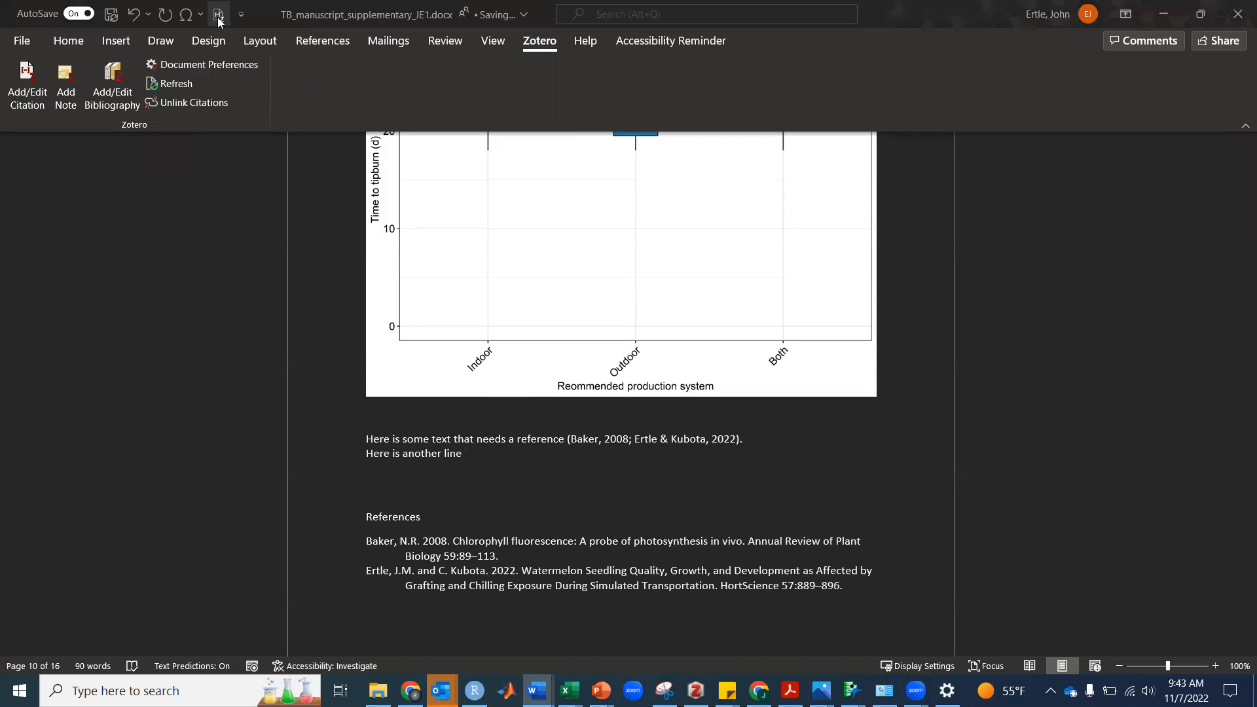
{"action": "type", "text": "kroggel"}
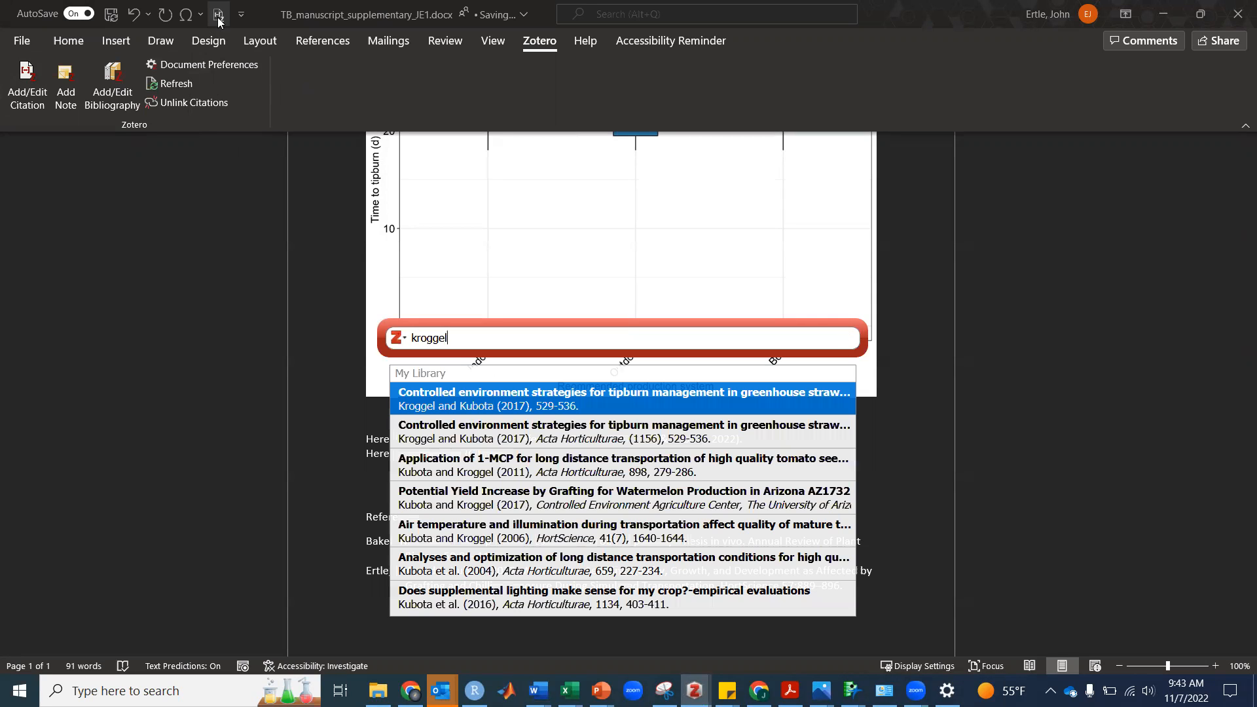
{"action": "key", "text": "Return"}
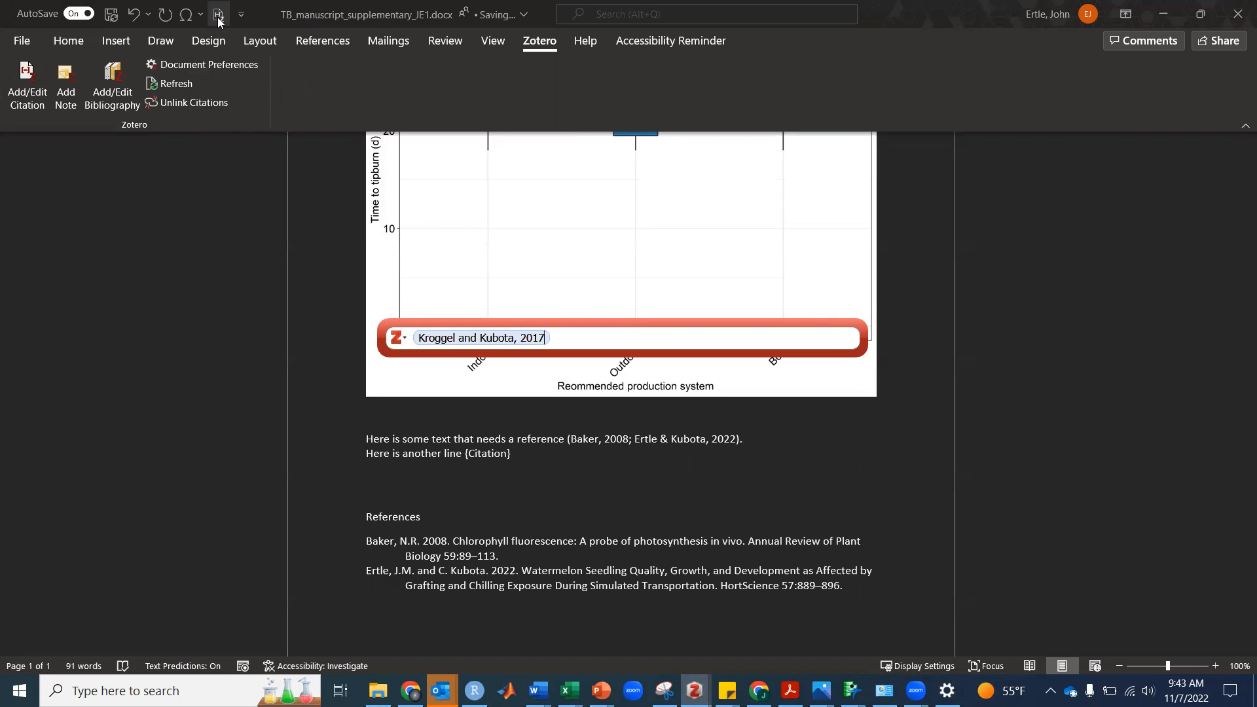
{"action": "key", "text": "Return"}
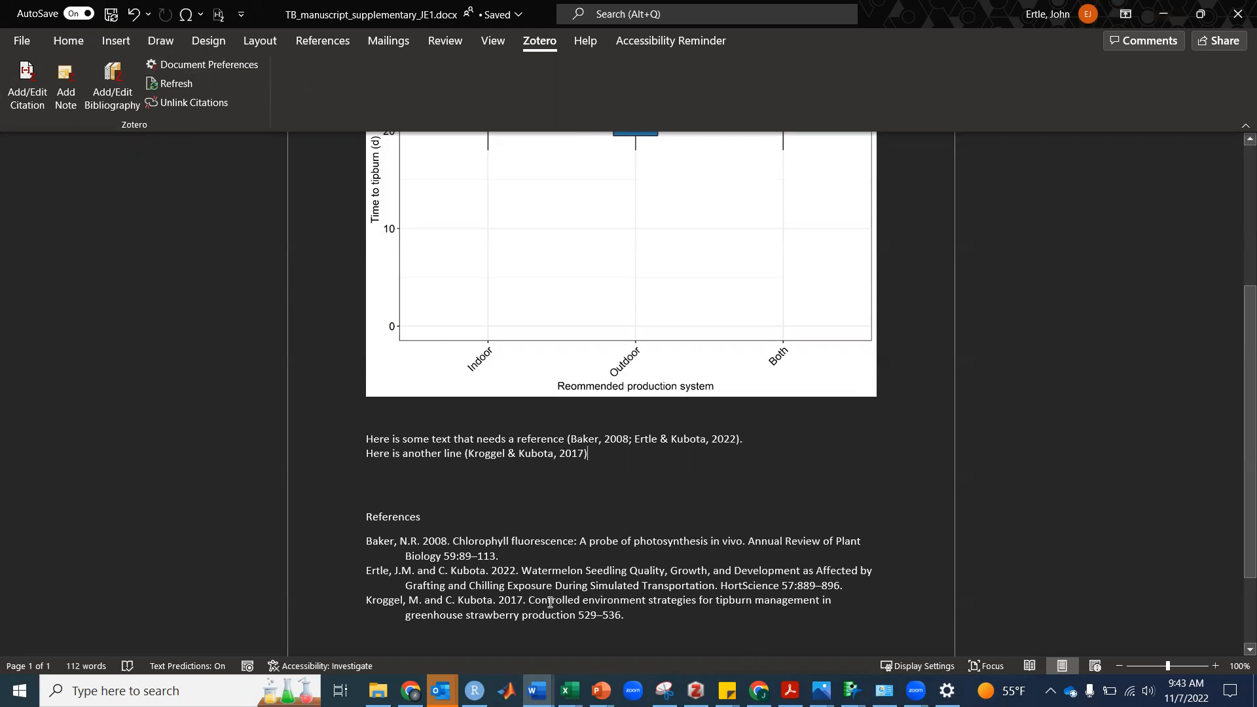
{"action": "left_click", "coordinate": [647, 615]}
{"action": "left_click", "coordinate": [445, 506]}
{"action": "type", "text": "."}
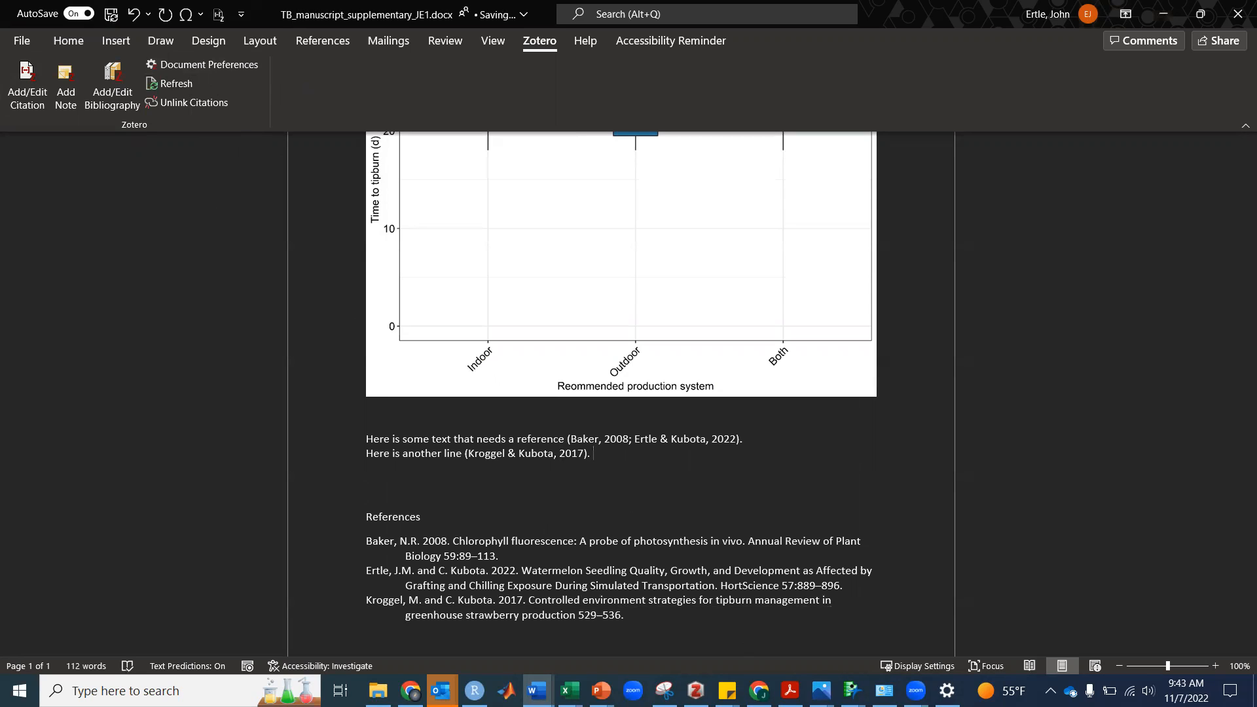
{"action": "left_click", "coordinate": [690, 622]}
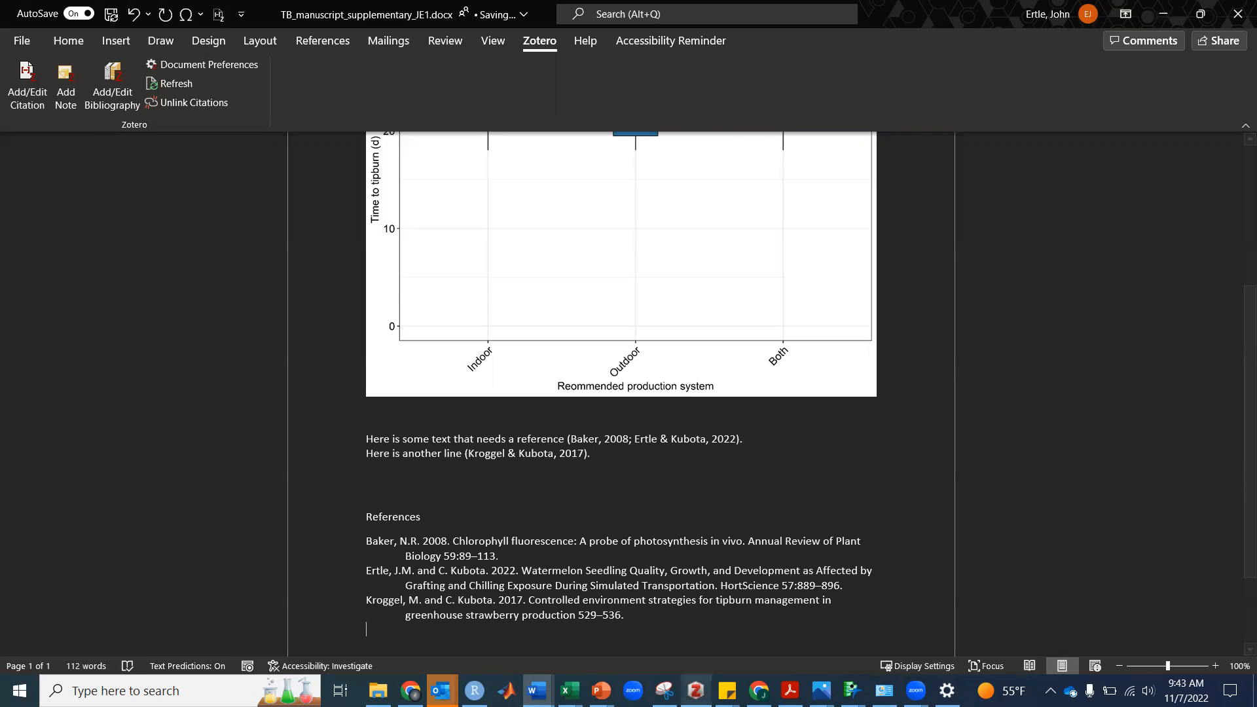
Step: Switch to Zotero and compare the open strawberry tipburn article's author fields with its PDF title page, and return to the Word manuscript
{"action": "left_click", "coordinate": [695, 690]}
{"action": "left_click", "coordinate": [1108, 267]}
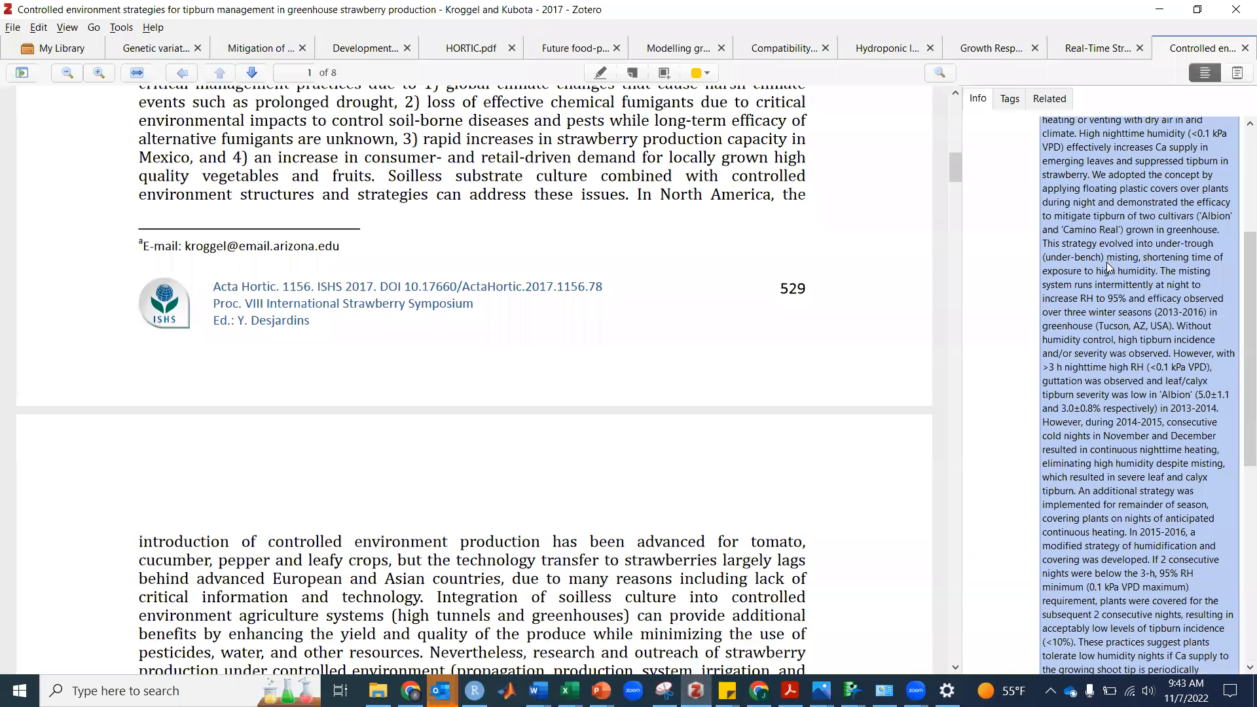
{"action": "scroll", "coordinate": [1108, 267], "scroll_direction": "up", "scroll_amount": 5}
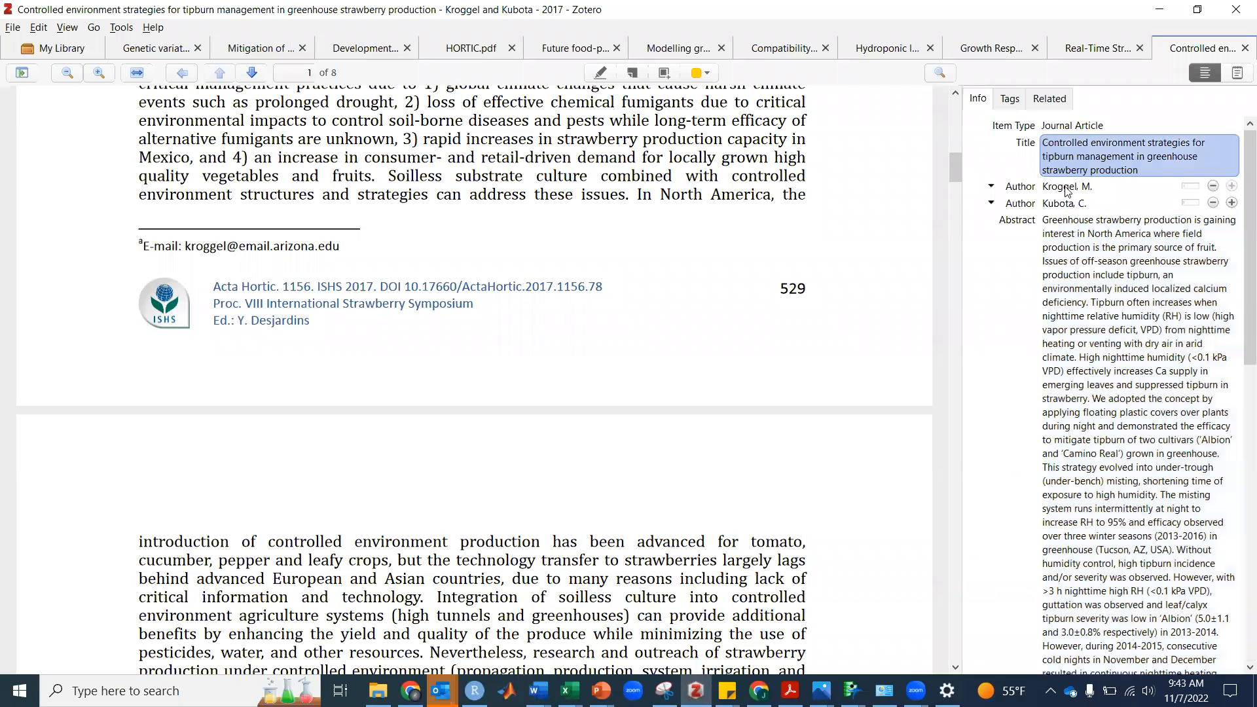
{"action": "left_click", "coordinate": [1072, 188]}
{"action": "scroll", "coordinate": [799, 269], "scroll_direction": "up", "scroll_amount": 8}
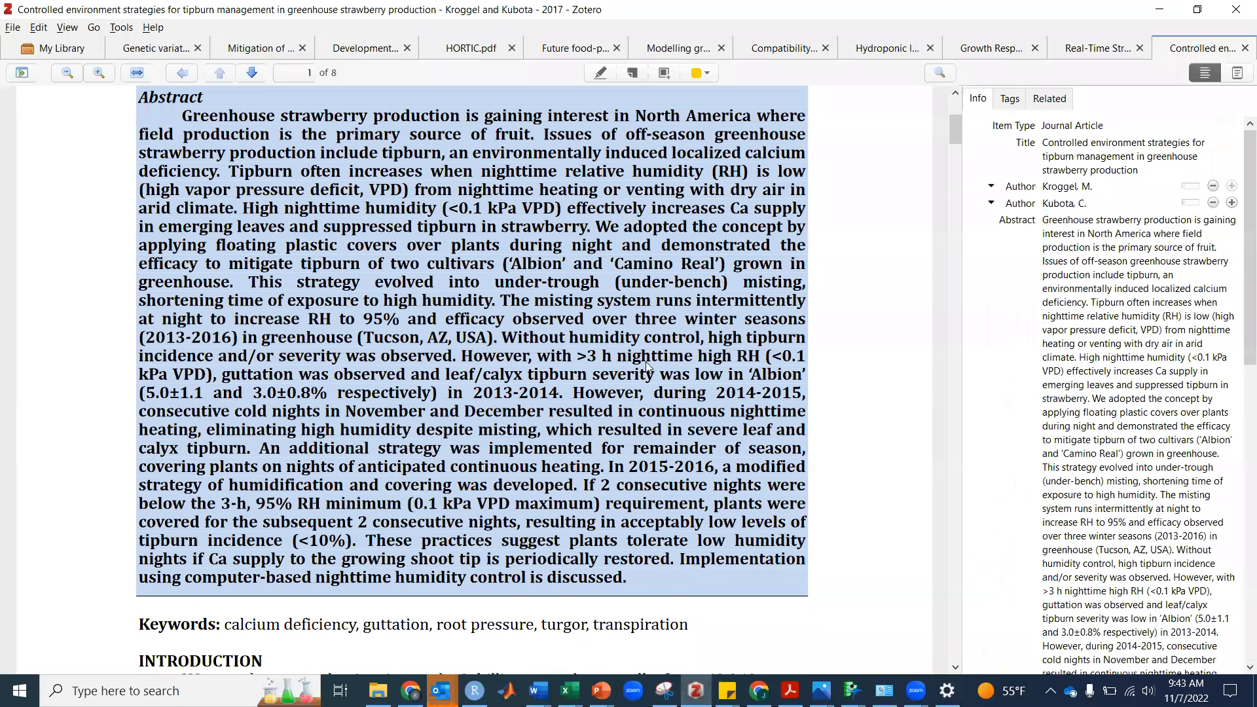
{"action": "scroll", "coordinate": [647, 364], "scroll_direction": "up", "scroll_amount": 4}
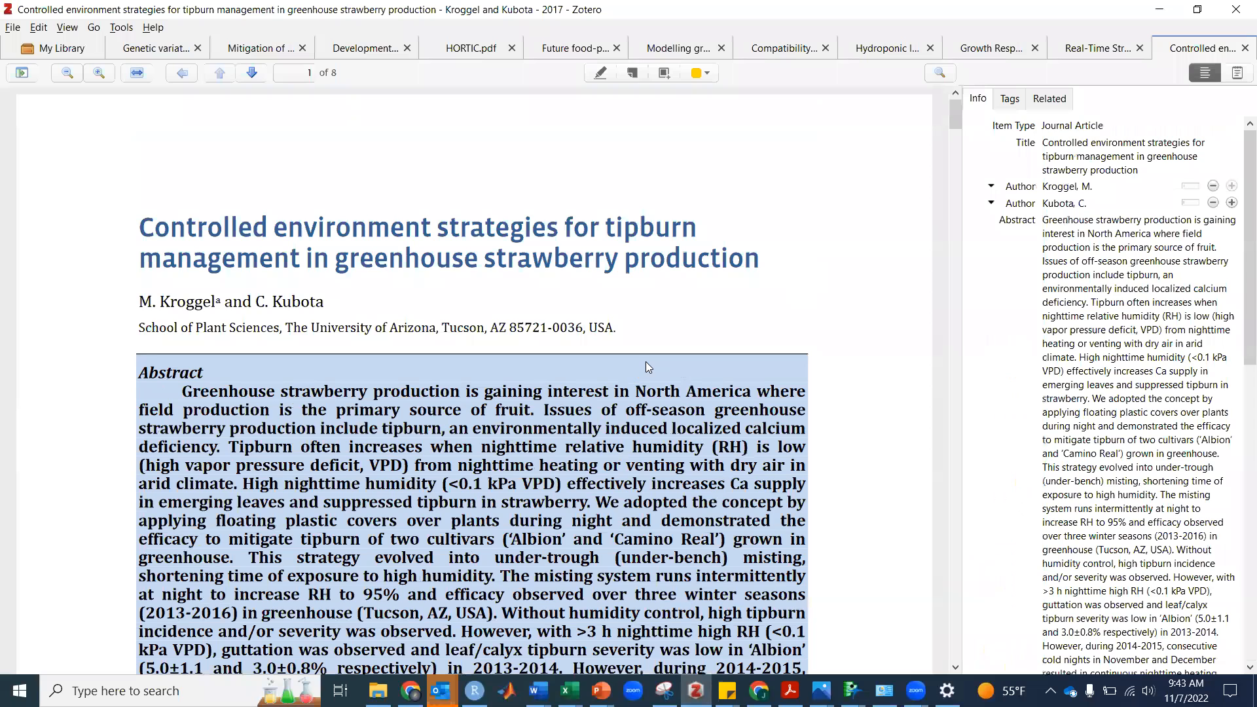
{"action": "left_click", "coordinate": [1092, 202]}
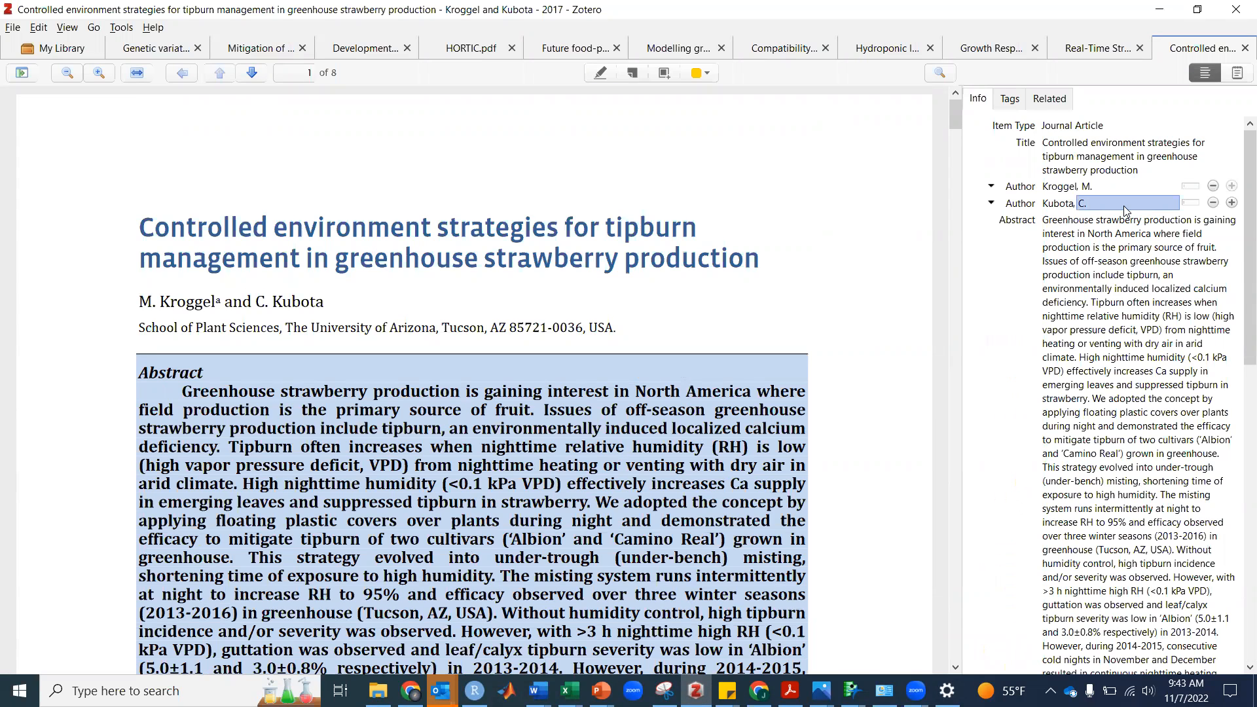
{"action": "left_click", "coordinate": [1108, 183]}
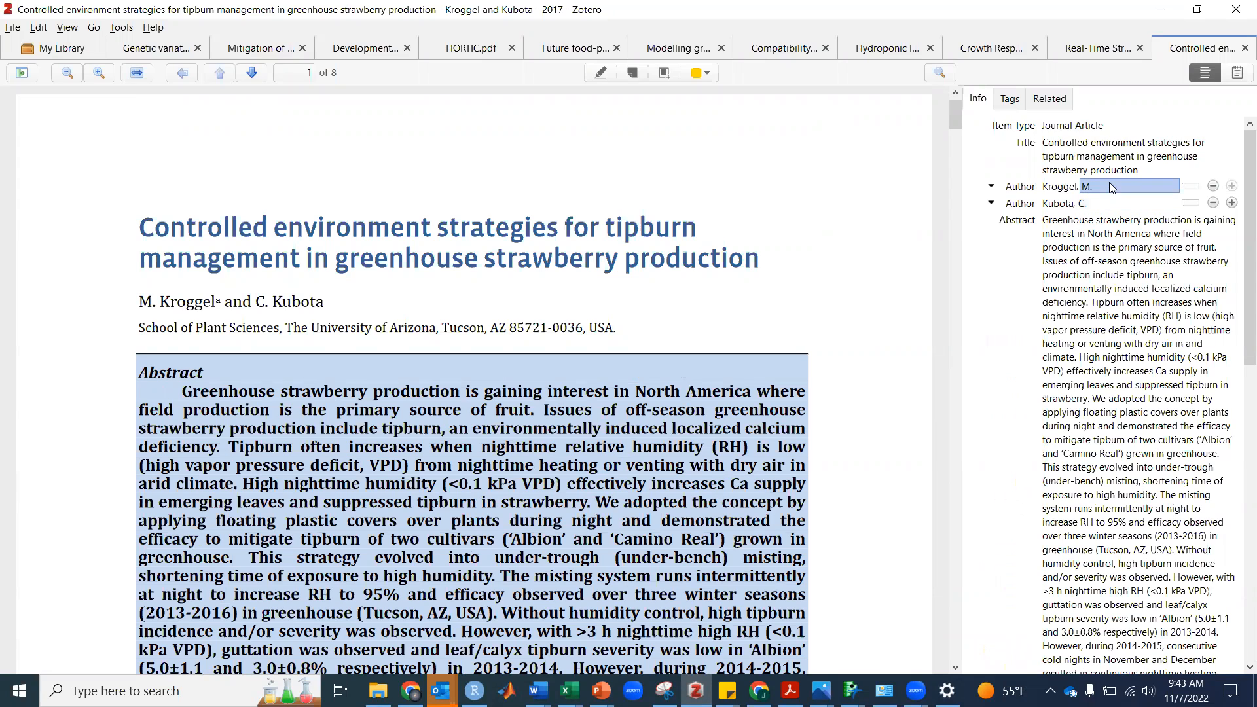
{"action": "left_click", "coordinate": [1055, 187]}
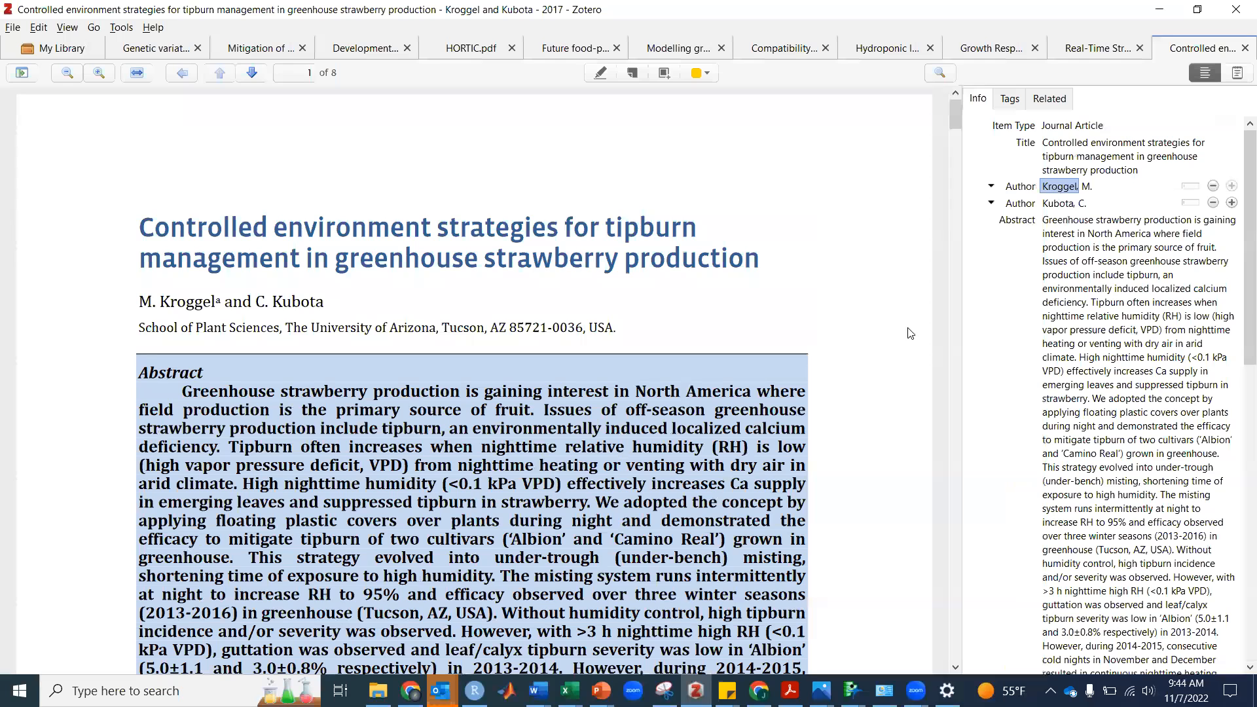
{"action": "left_click", "coordinate": [538, 691]}
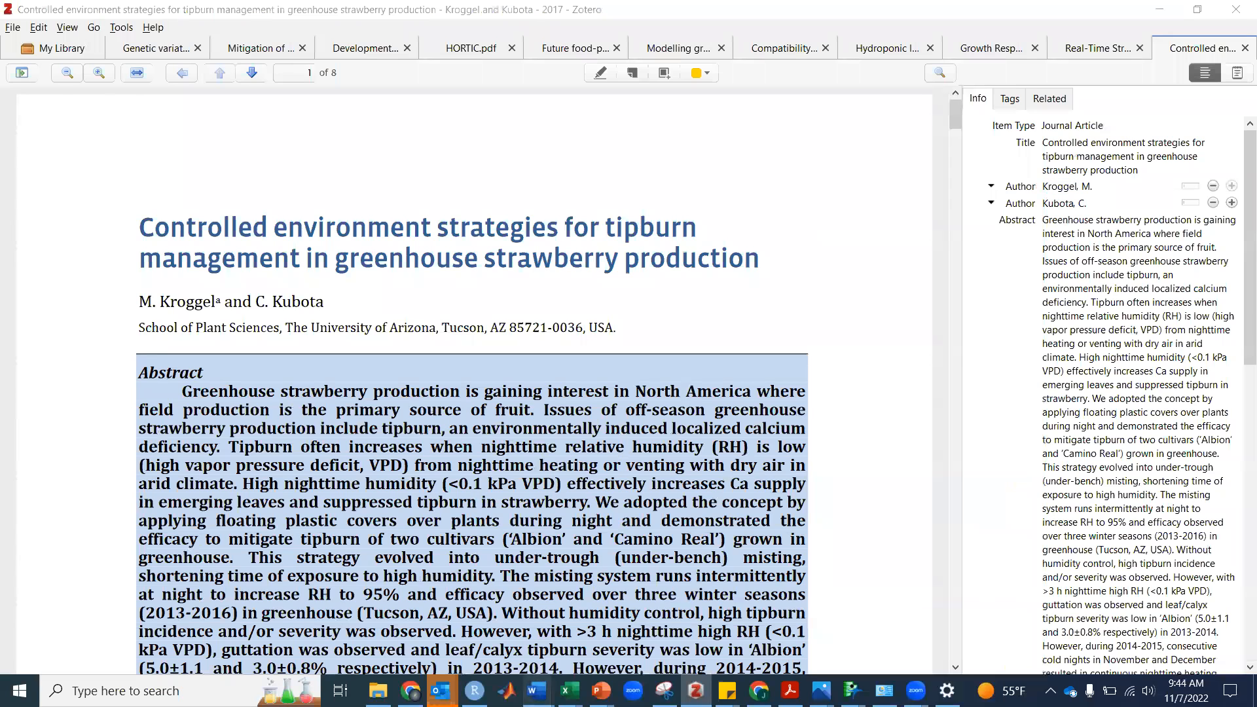
{"action": "left_click", "coordinate": [683, 633]}
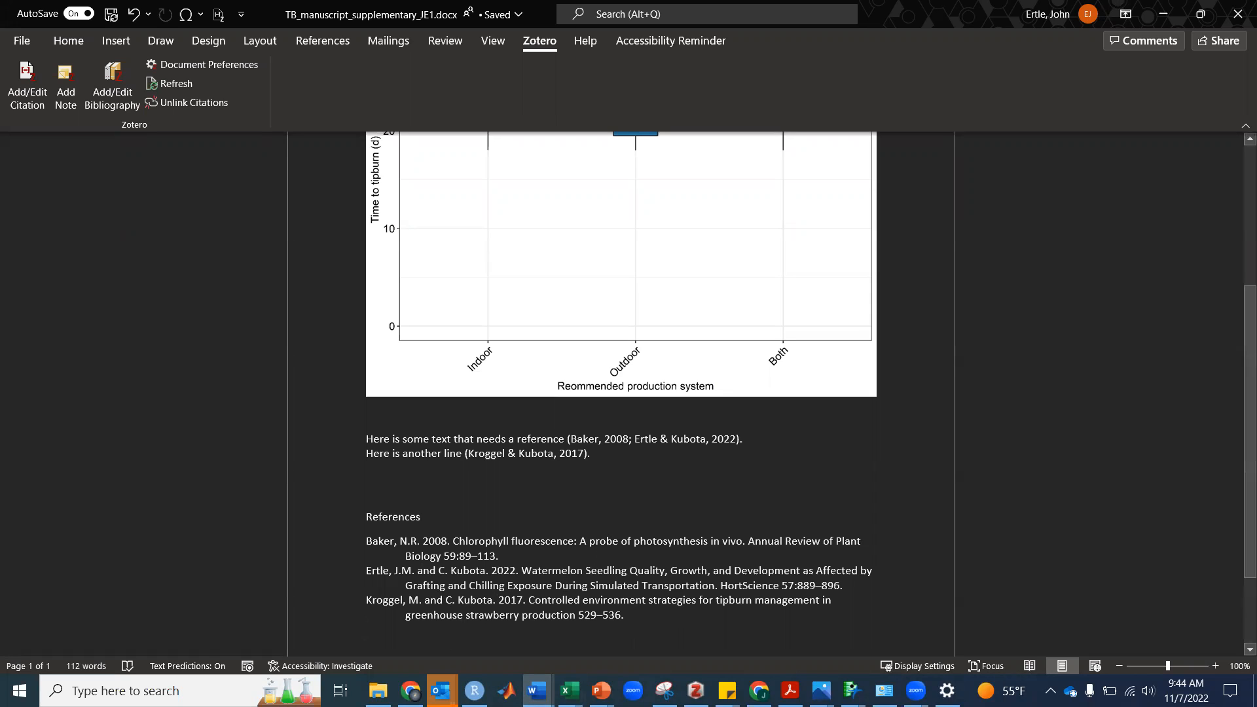
Step: Switch to Chrome, save the word processor plugin installation page to My Library with the Zotero connector, and check the new item in Zotero
{"action": "left_click", "coordinate": [411, 691]}
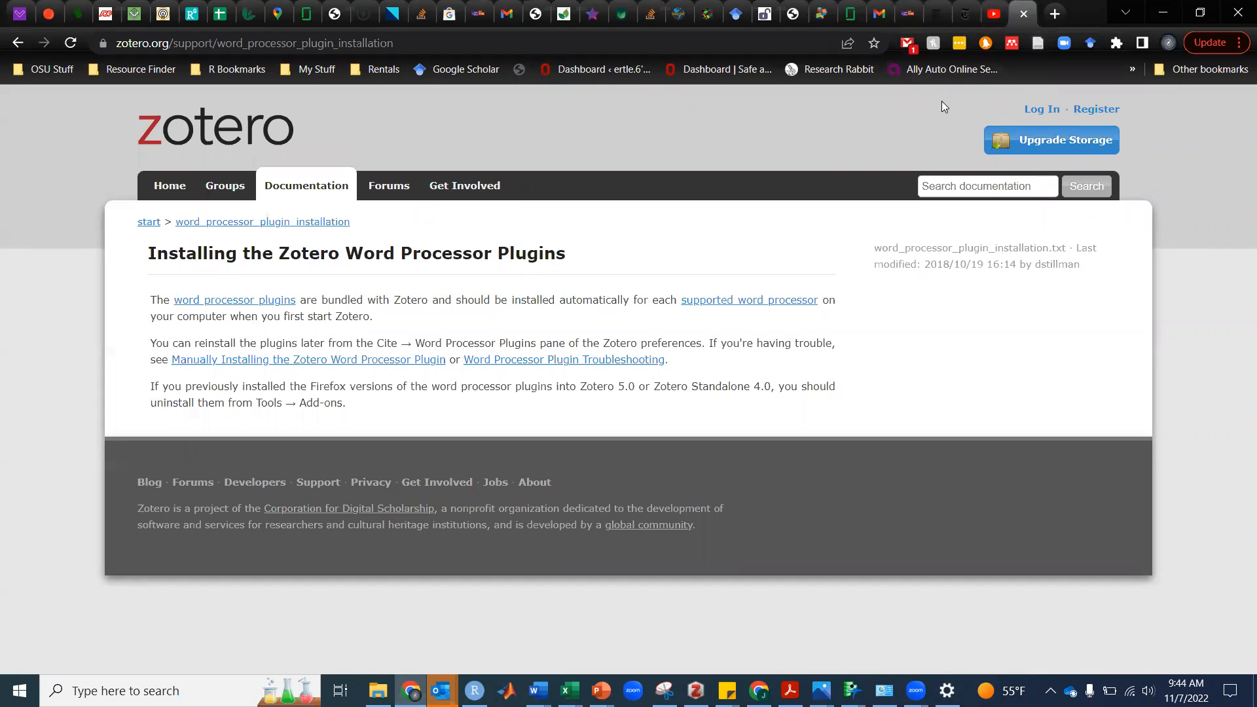
{"action": "left_click", "coordinate": [1037, 45]}
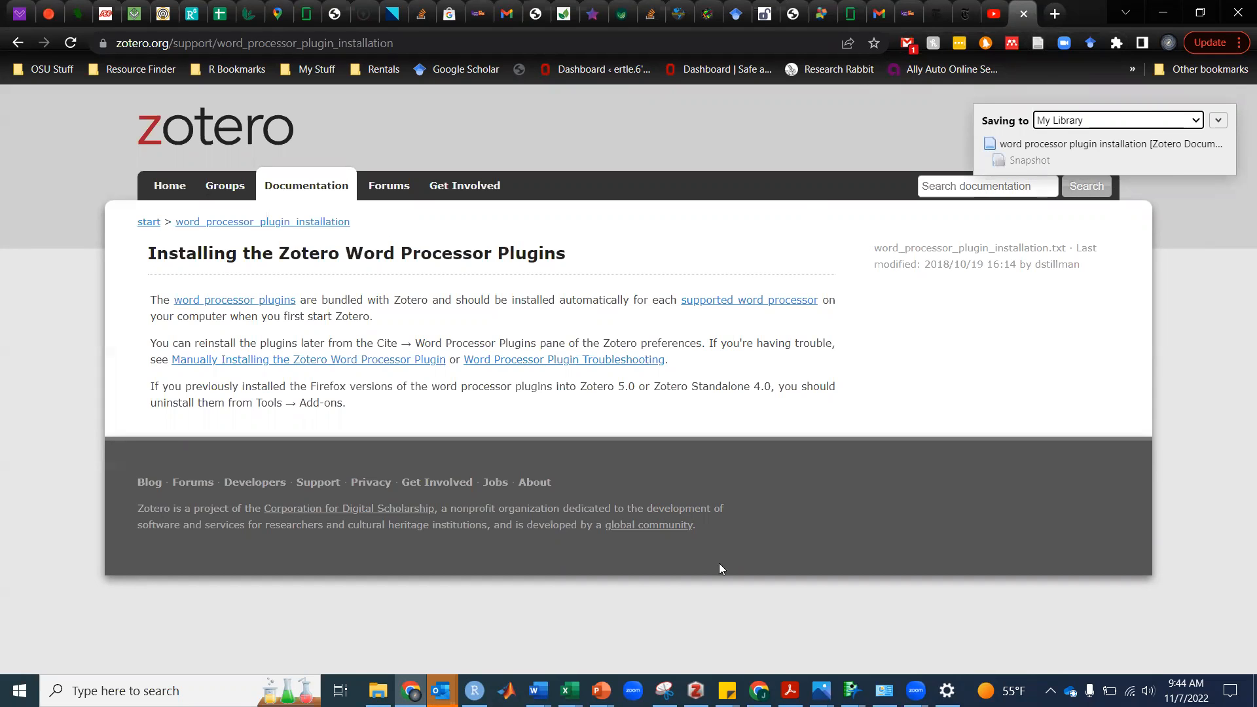
{"action": "left_click", "coordinate": [696, 691]}
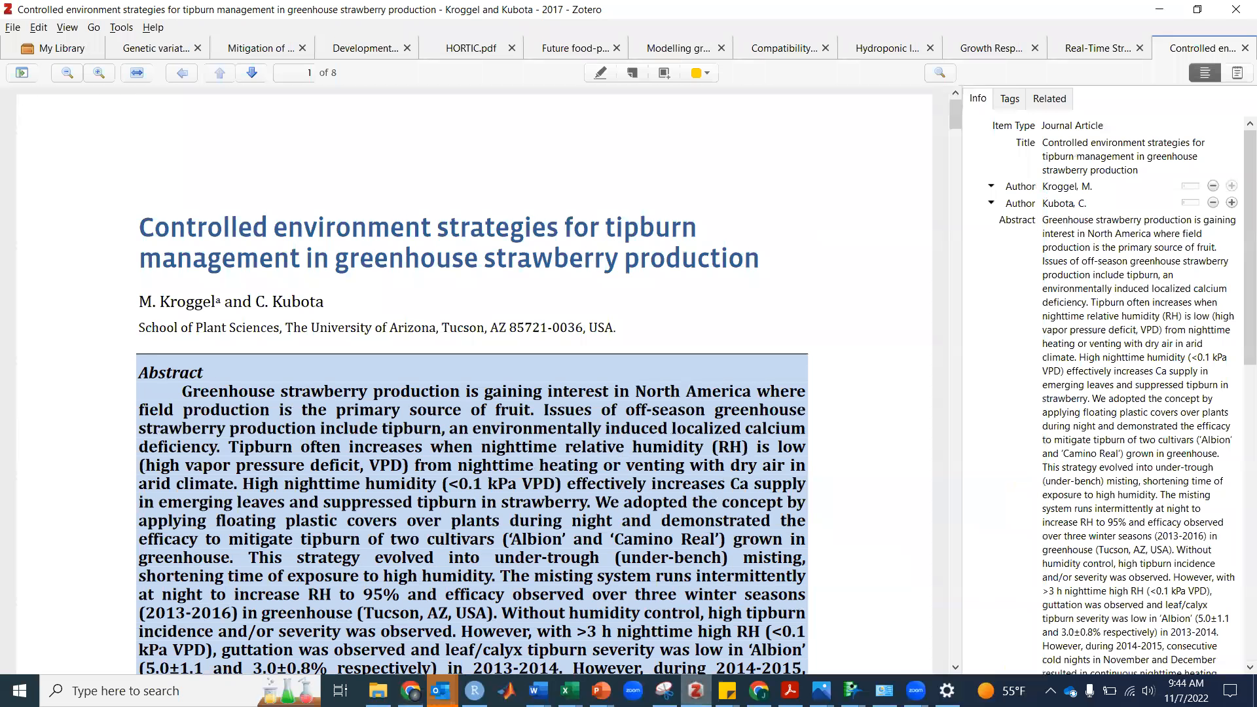
{"action": "left_click", "coordinate": [57, 50]}
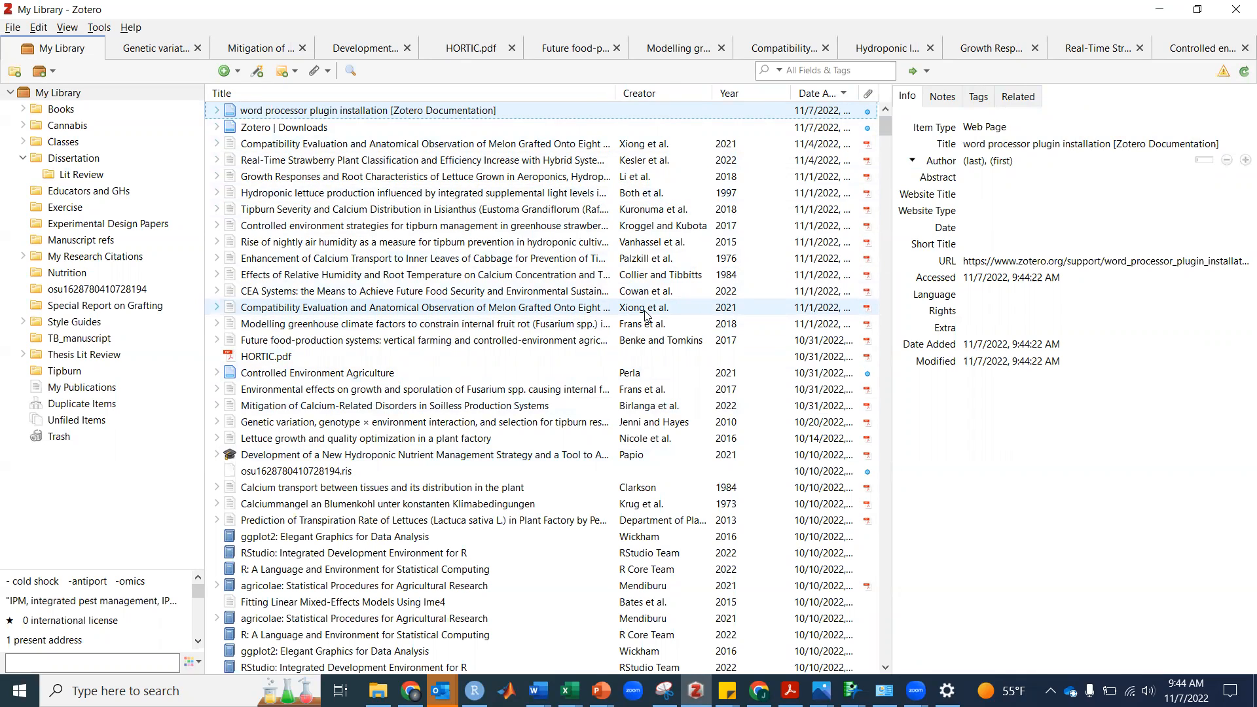
{"action": "left_click", "coordinate": [410, 691]}
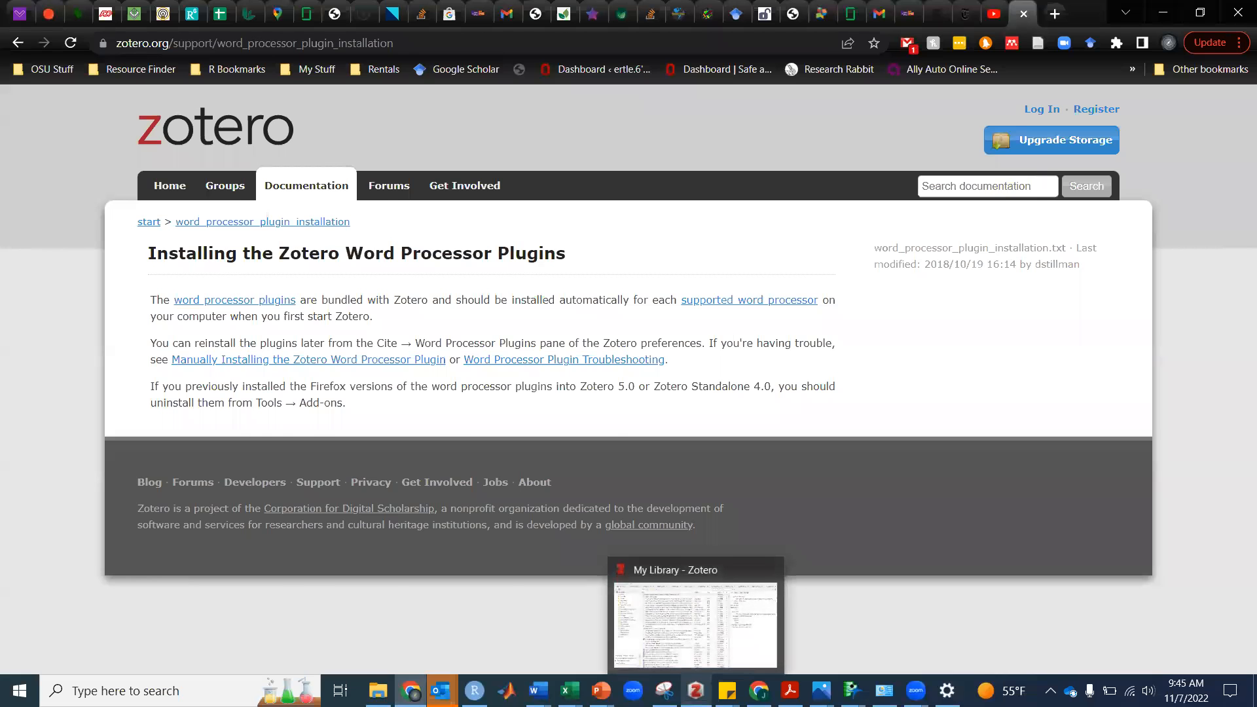
Step: Switch to Zotero to review the saved web page item, and return to the reference list in TB_manuscript_supplementary_JE1.docx in Word
{"action": "left_click", "coordinate": [695, 689]}
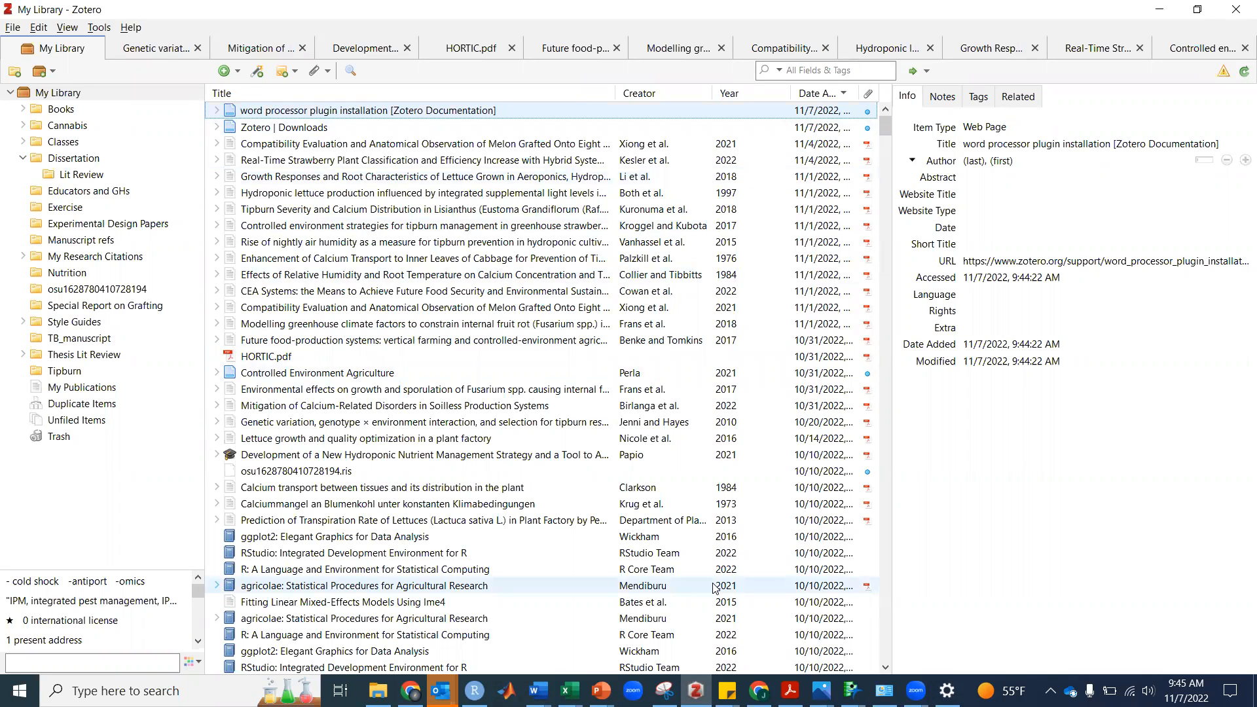
{"action": "mouse_move", "coordinate": [537, 691]}
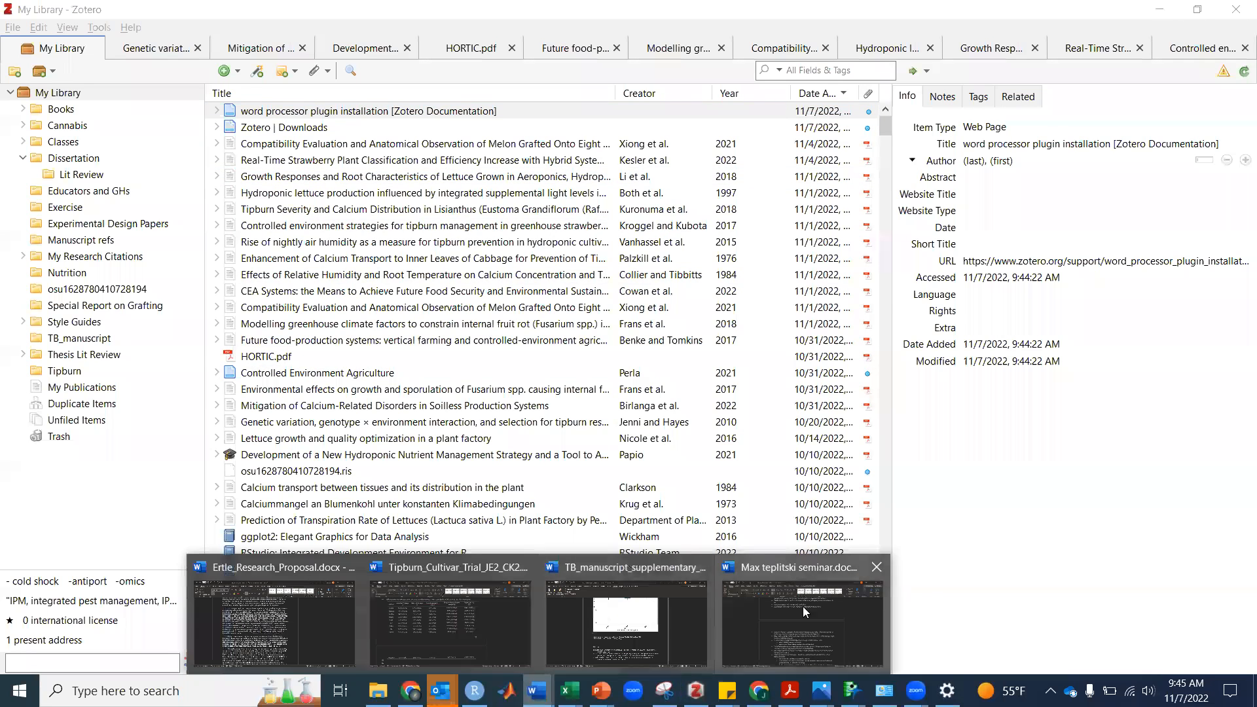
{"action": "left_click", "coordinate": [621, 597]}
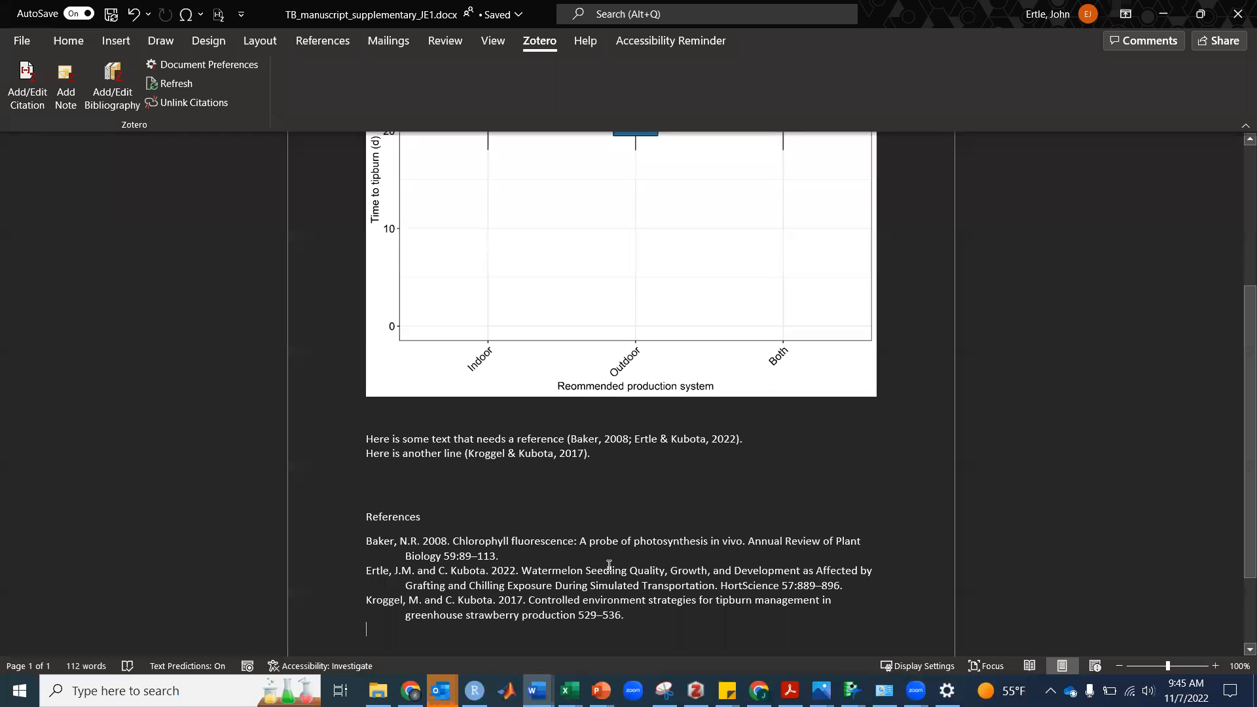
{"action": "left_click", "coordinate": [593, 630]}
Step: Switch to Chrome, open scholar.google.com and search for "chlorophyll fluorescence"
{"action": "left_click", "coordinate": [411, 690]}
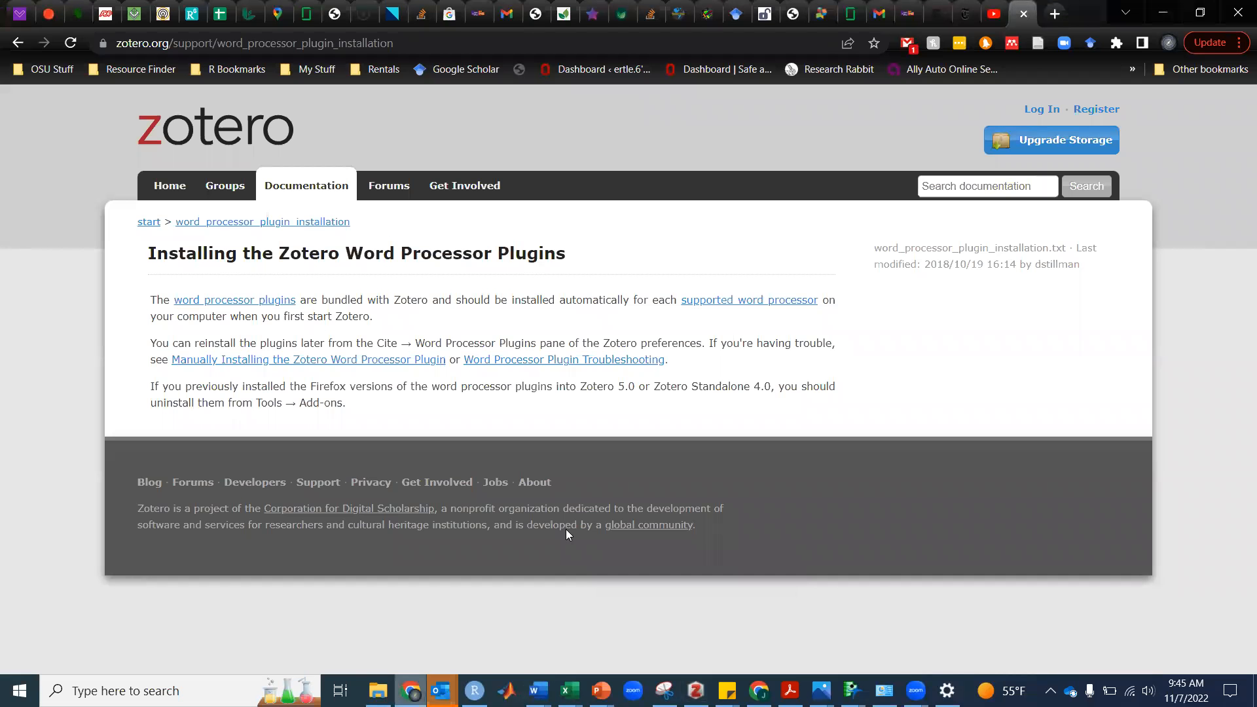
{"action": "left_click", "coordinate": [754, 37]}
{"action": "type", "text": "scholar.google.com"}
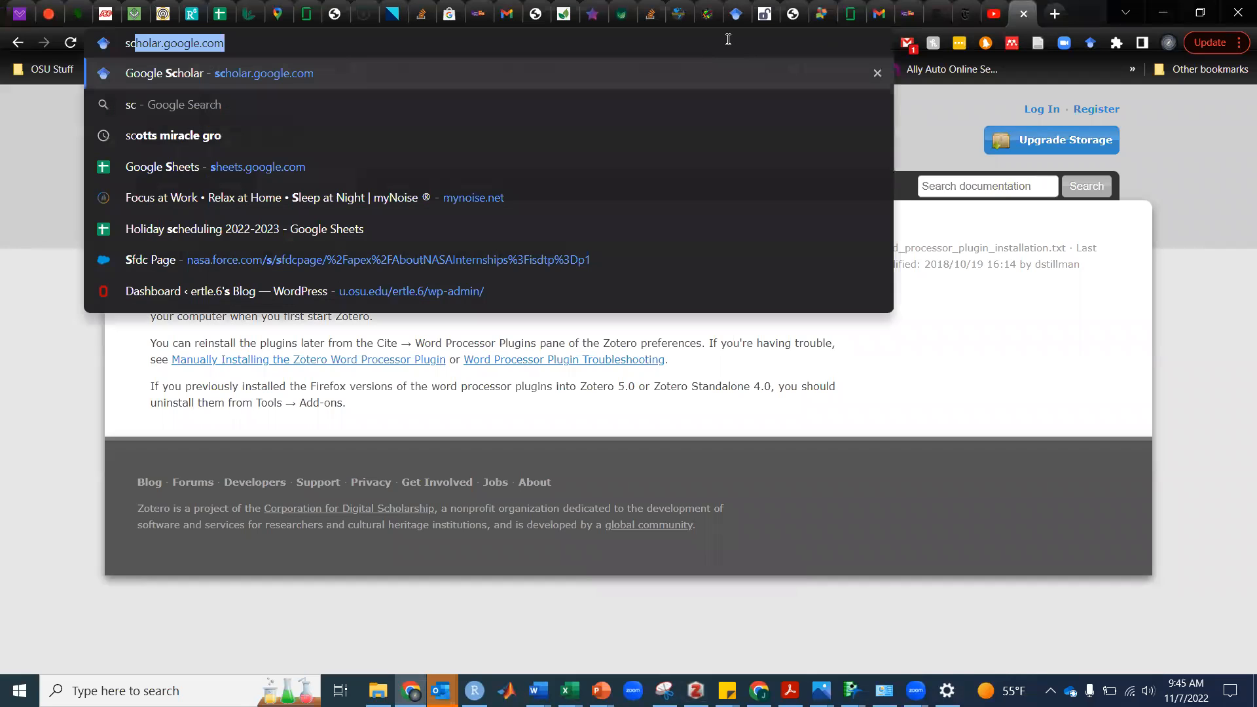
{"action": "key", "text": "Return"}
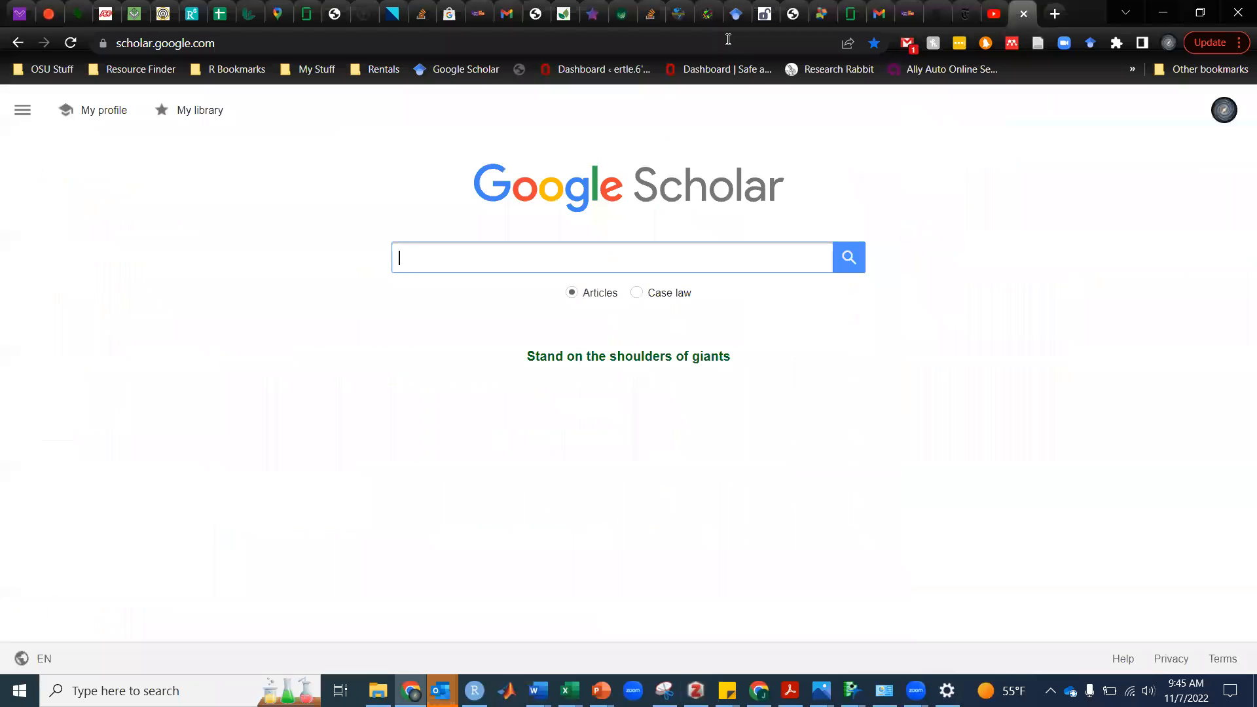
{"action": "type", "text": "chl"}
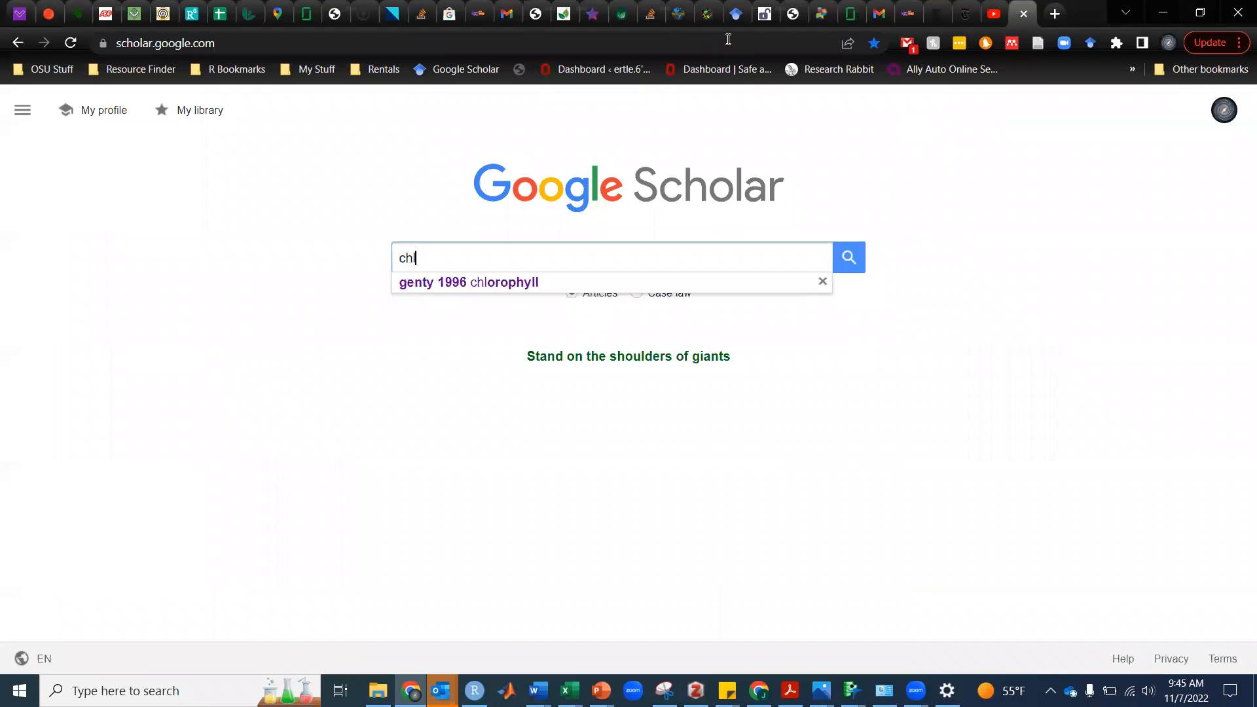
{"action": "type", "text": "orophyll"}
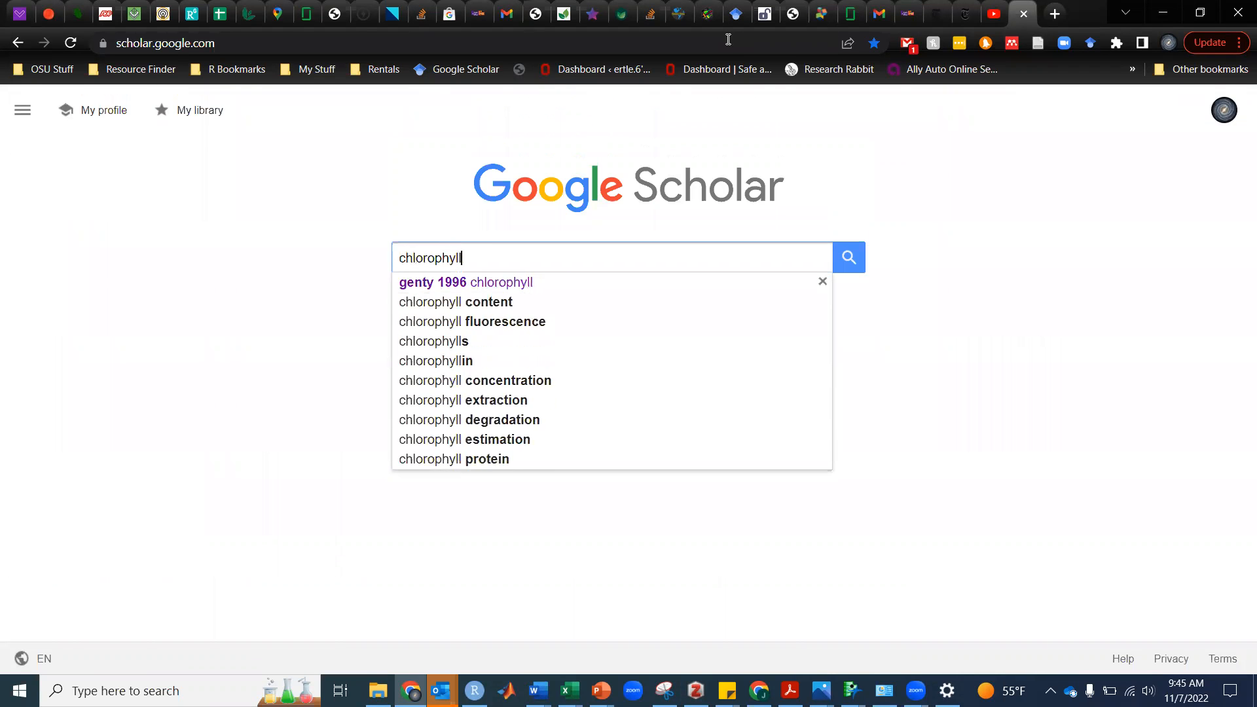
{"action": "type", "text": " fluorescence"}
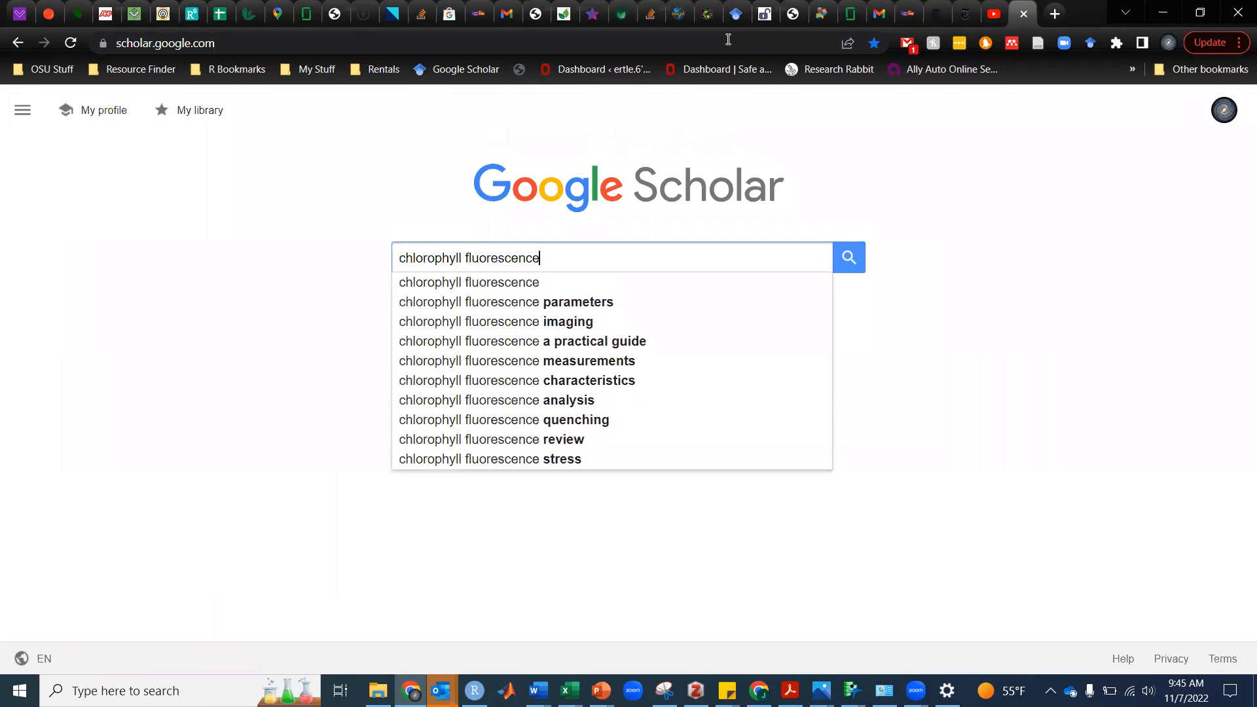
{"action": "key", "text": "Return"}
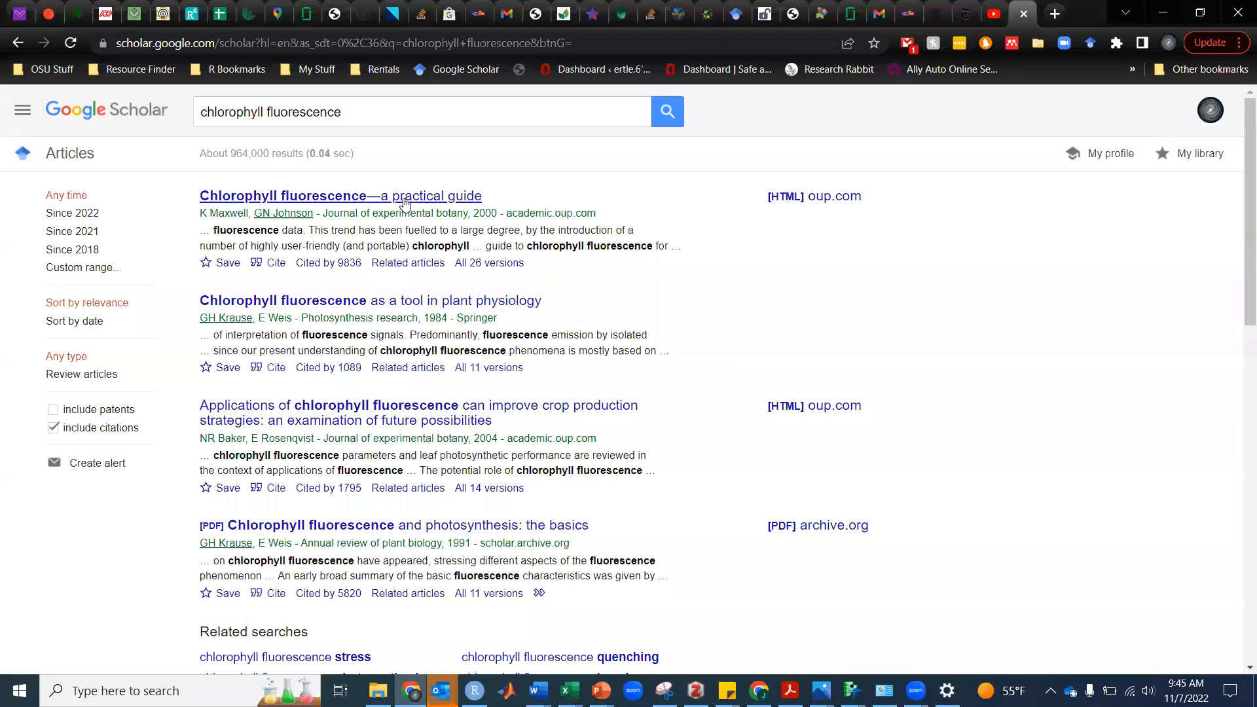
Step: Open the Springer article "Chlorophyll fluorescence as a tool in plant physiology", decline the feedback request and open the article's PDF
{"action": "left_click", "coordinate": [380, 306]}
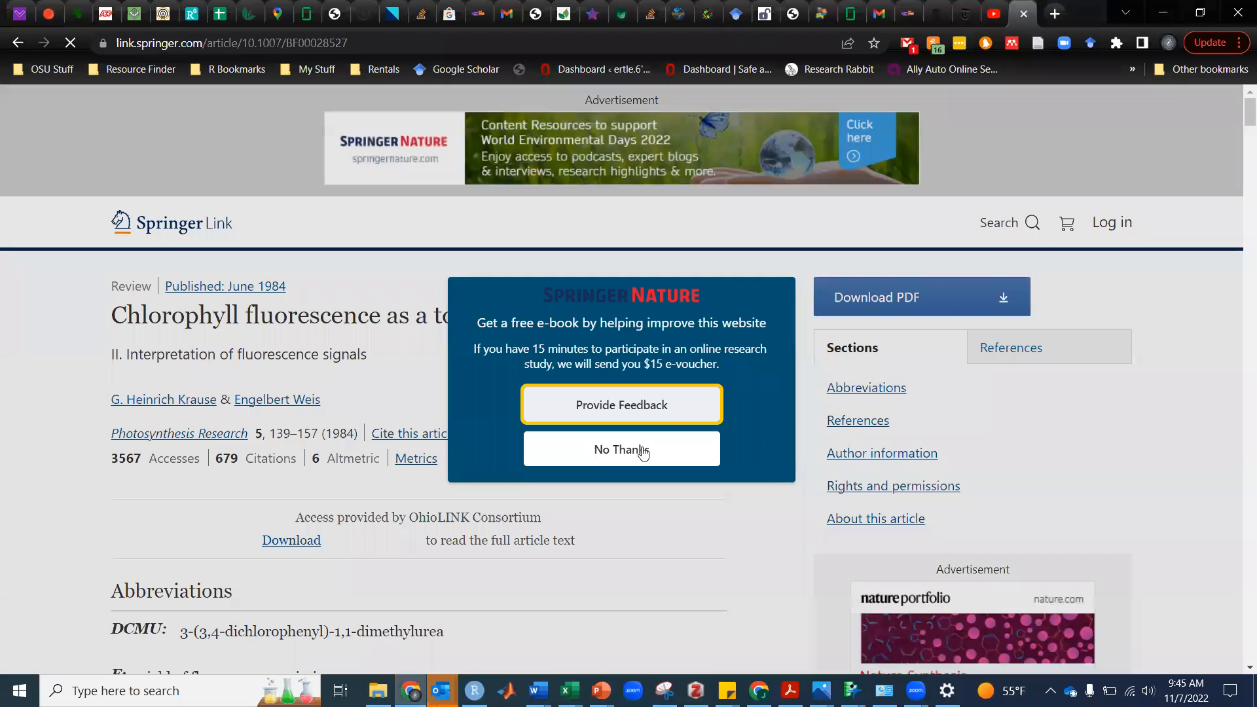
{"action": "left_click", "coordinate": [643, 451]}
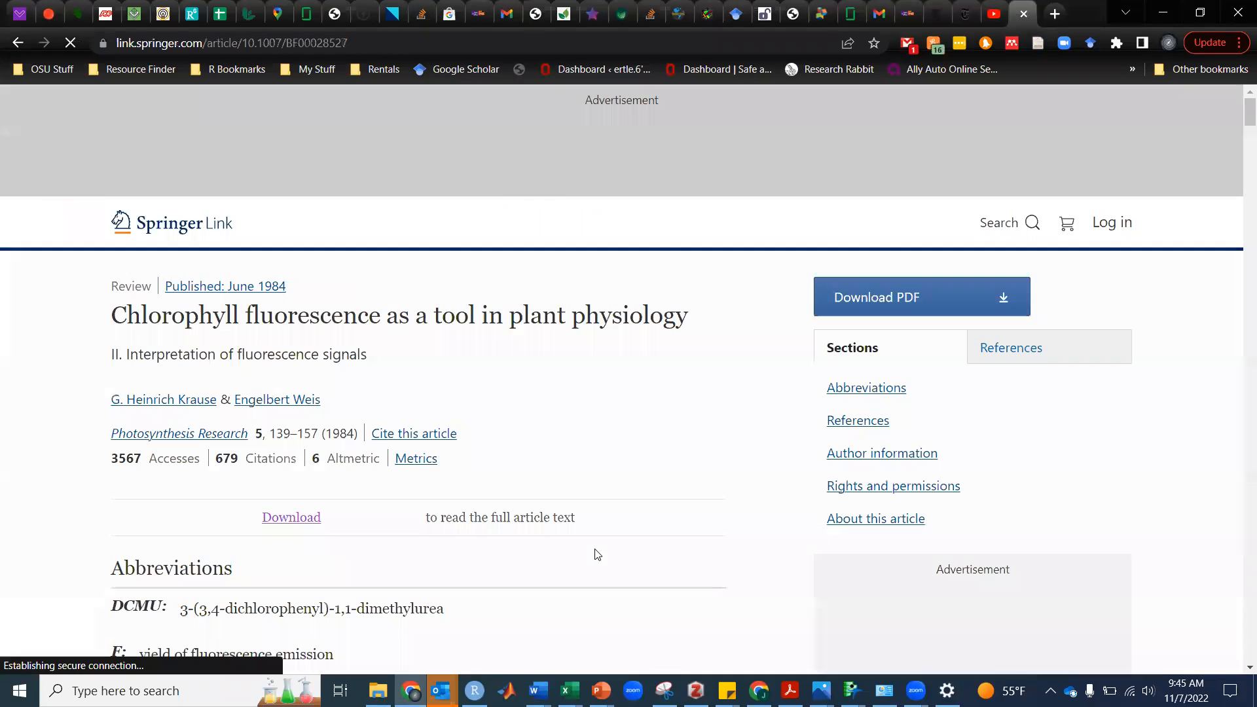
{"action": "left_click", "coordinate": [952, 302]}
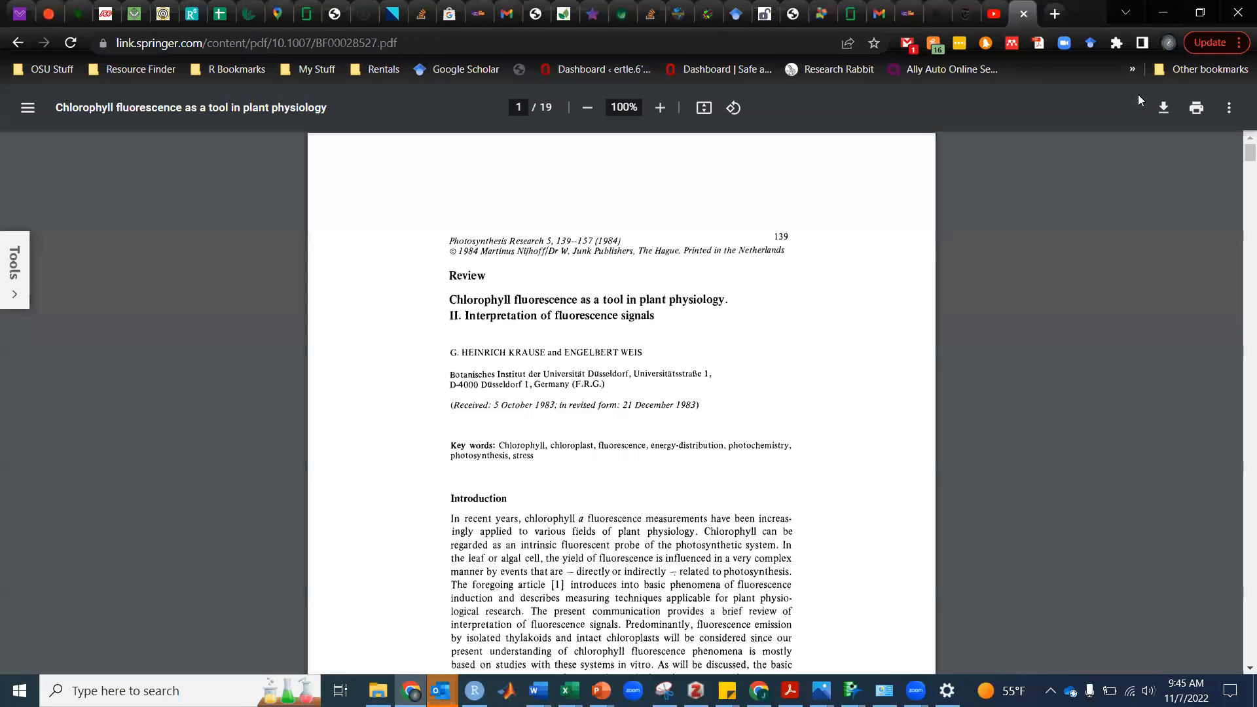
Step: Download the article PDF as BF00028527.pdf and dismiss the FormSwift pop-up
{"action": "left_click", "coordinate": [1162, 108]}
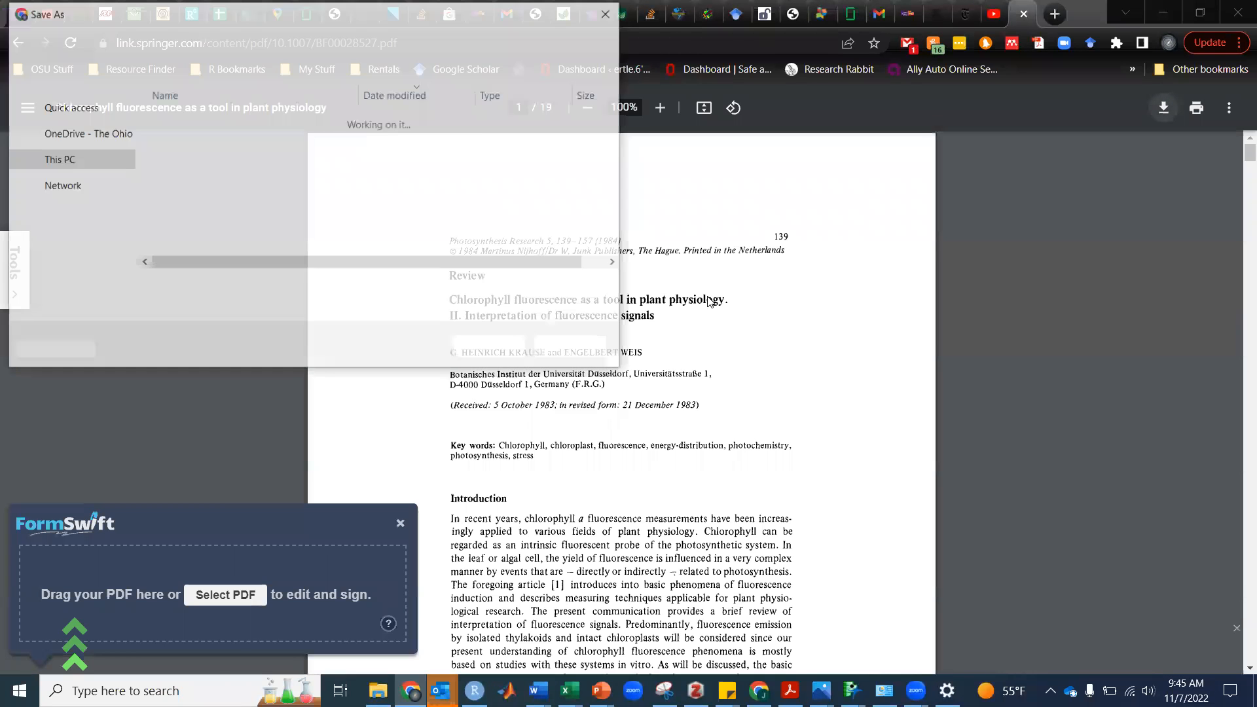
{"action": "left_click", "coordinate": [492, 348]}
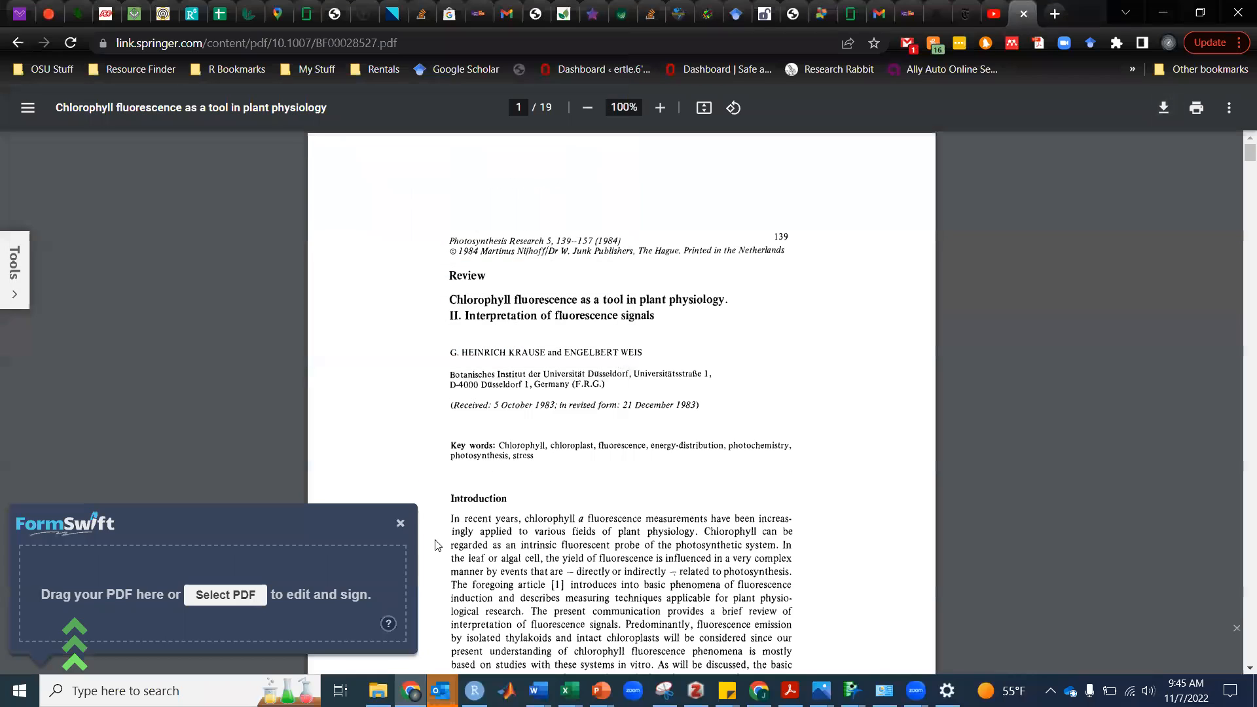
{"action": "left_click", "coordinate": [400, 477]}
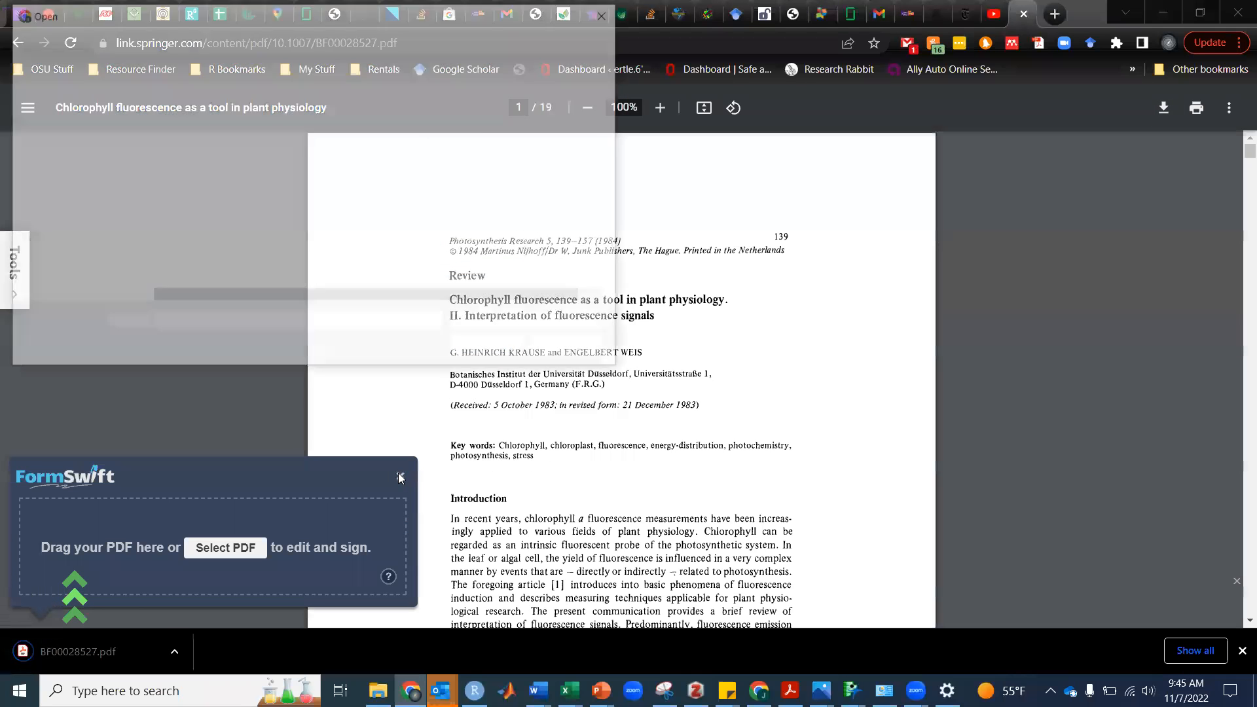
{"action": "key", "text": "Escape"}
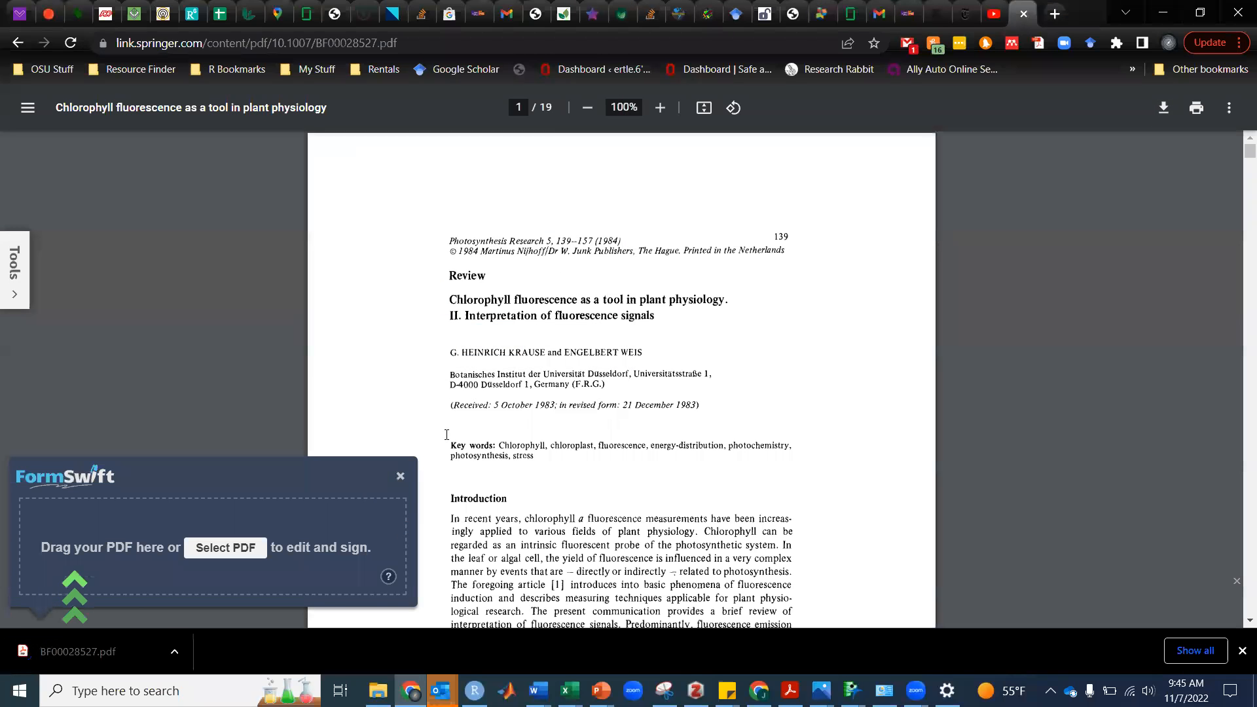
{"action": "left_click", "coordinate": [401, 478]}
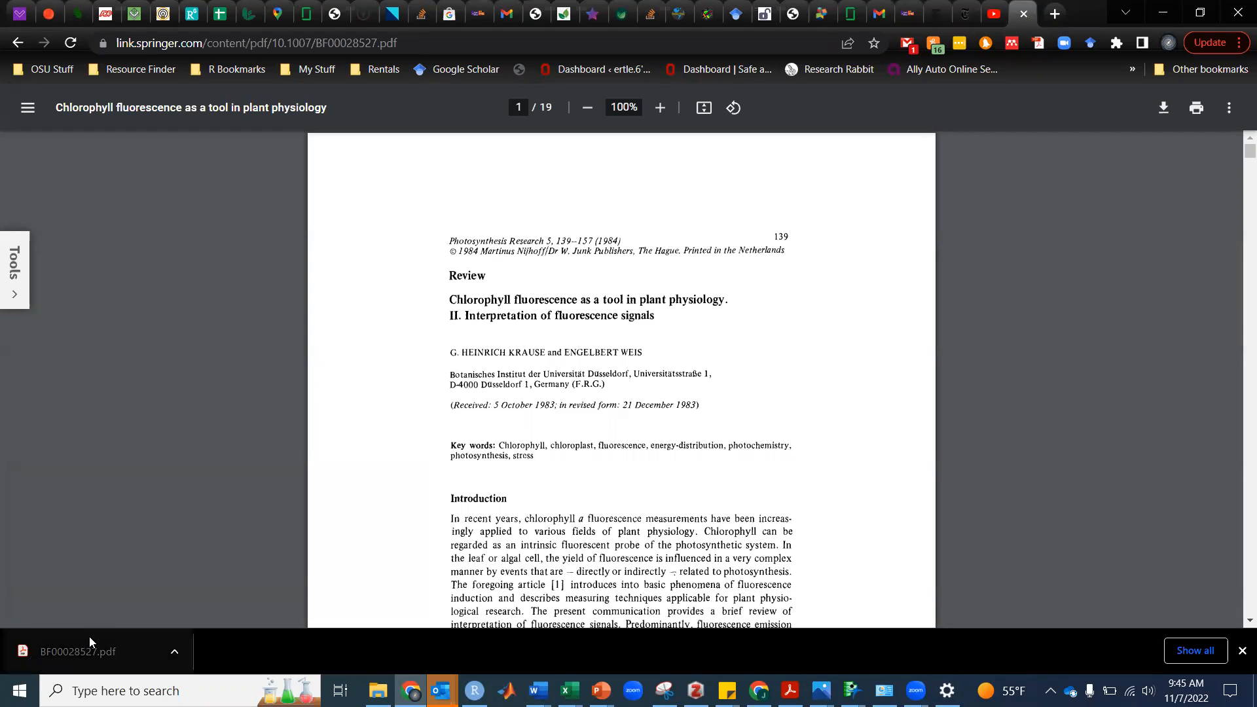
Step: Add the downloaded BF00028527.pdf to My Library in Zotero, open the new article's PDF and skim through its pages
{"action": "left_click_drag", "start_coordinate": [93, 644], "coordinate": [432, 98]}
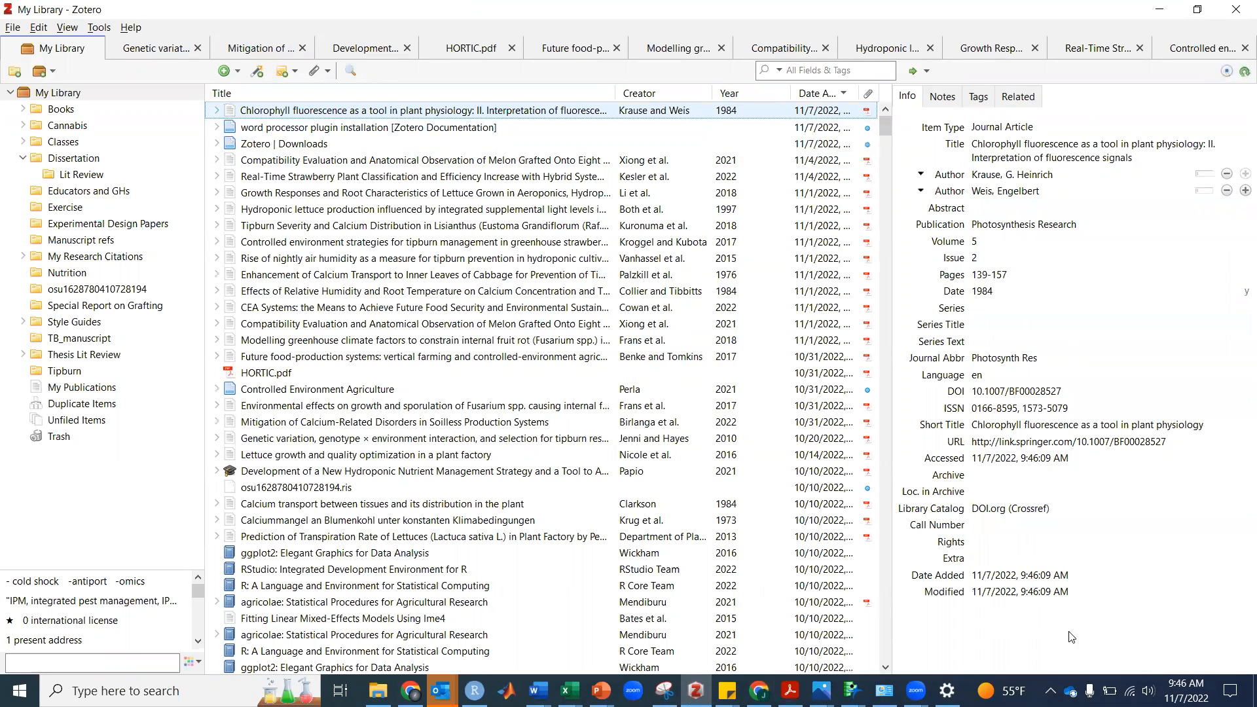
{"action": "double_click", "coordinate": [792, 113]}
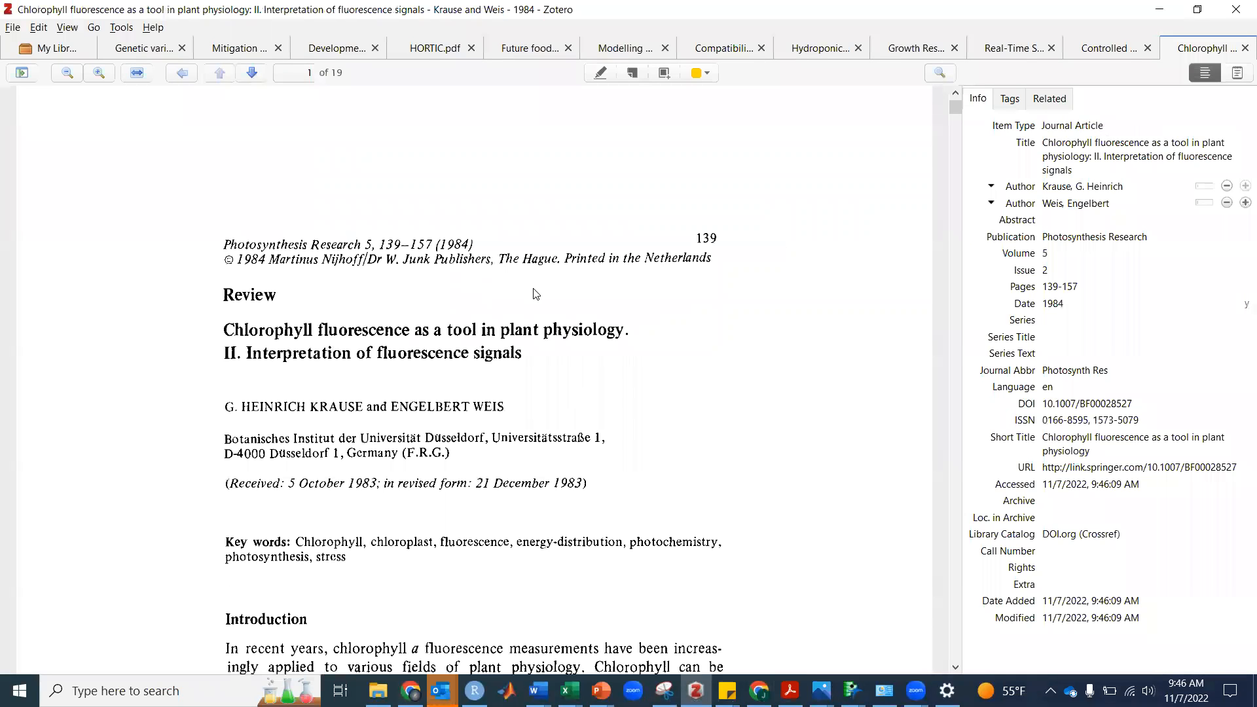
{"action": "scroll", "coordinate": [536, 294], "scroll_direction": "down", "scroll_amount": 5}
{"action": "scroll", "coordinate": [535, 294], "scroll_direction": "down", "scroll_amount": 20}
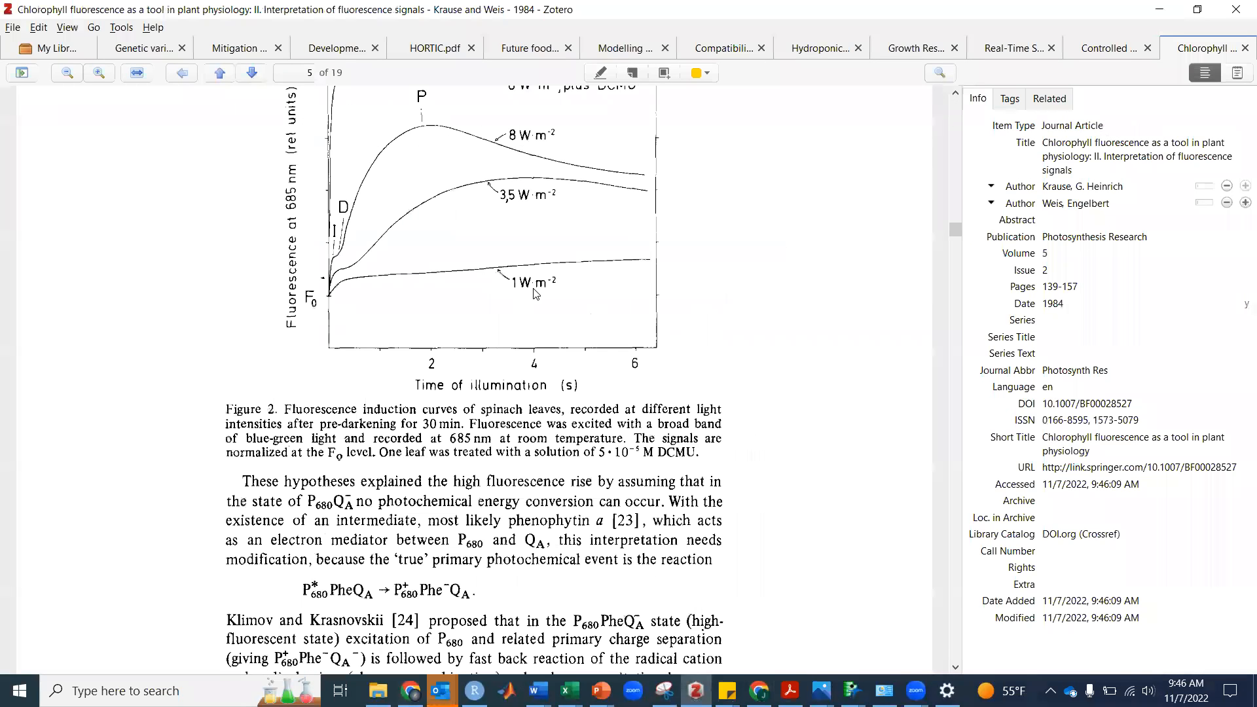